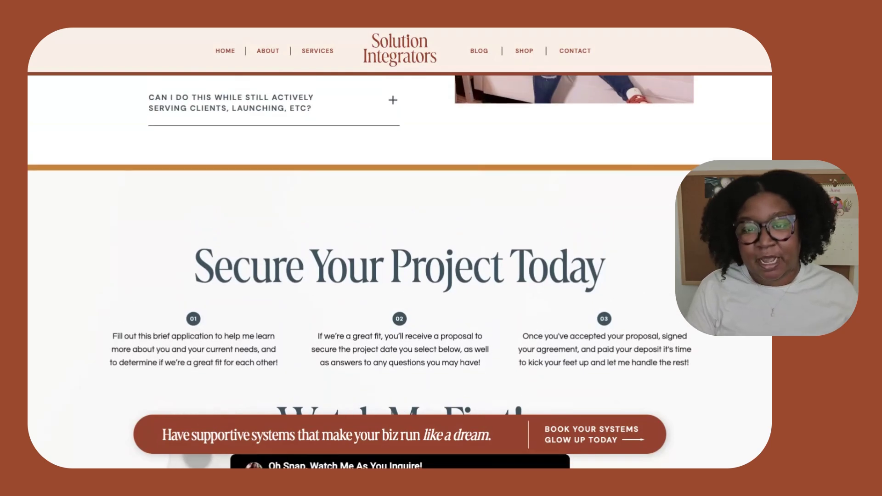
Look through the "Secure Your Project Today" section and play the "Watch Me First!" video above the application form.
{"action": "scroll", "coordinate": [400, 271], "scroll_direction": "down", "scroll_amount": 4}
{"action": "scroll", "coordinate": [400, 271], "scroll_direction": "down", "scroll_amount": 1}
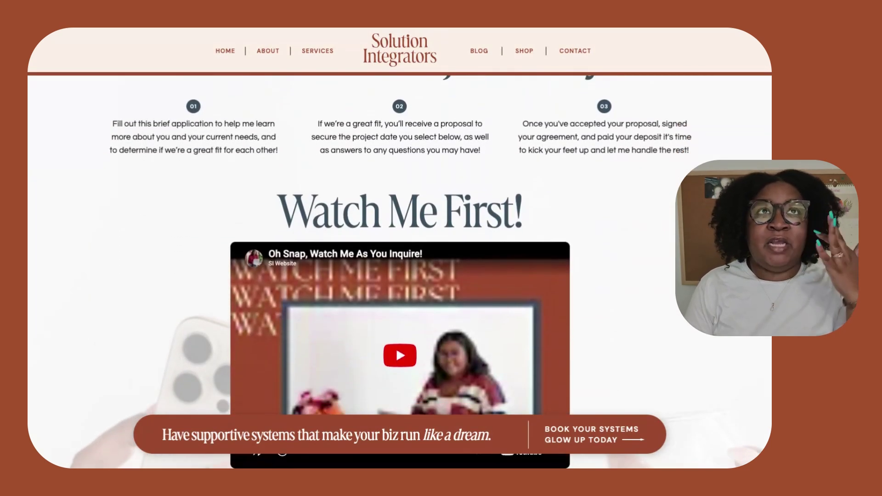
{"action": "scroll", "coordinate": [400, 271], "scroll_direction": "up", "scroll_amount": 1}
{"action": "scroll", "coordinate": [400, 271], "scroll_direction": "down", "scroll_amount": 1}
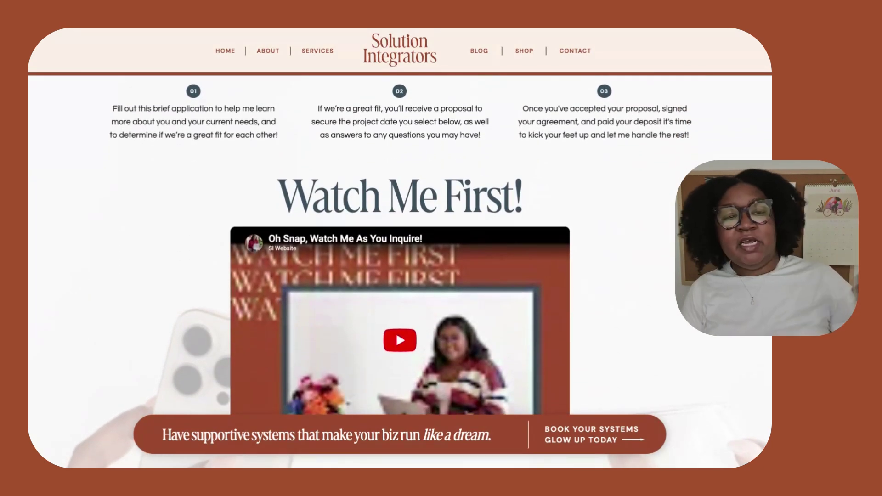
{"action": "scroll", "coordinate": [400, 271], "scroll_direction": "down", "scroll_amount": 6}
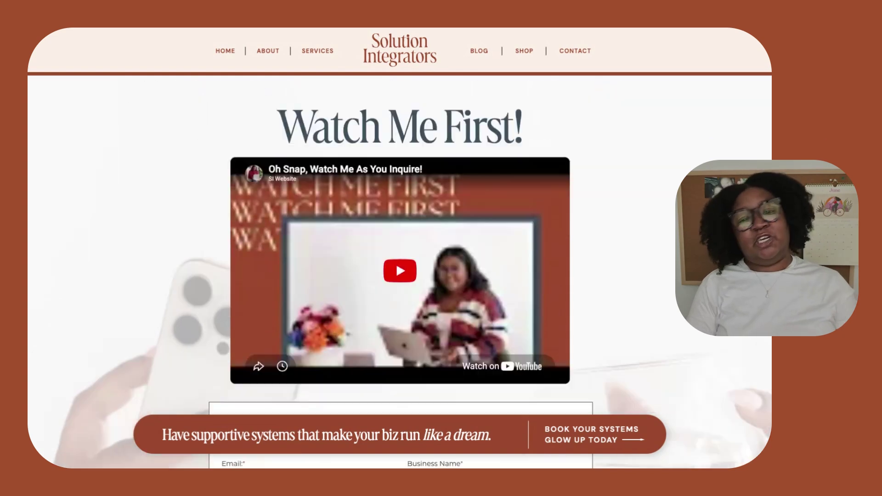
{"action": "scroll", "coordinate": [400, 271], "scroll_direction": "up", "scroll_amount": 2}
{"action": "scroll", "coordinate": [161, 146], "scroll_direction": "up", "scroll_amount": 3}
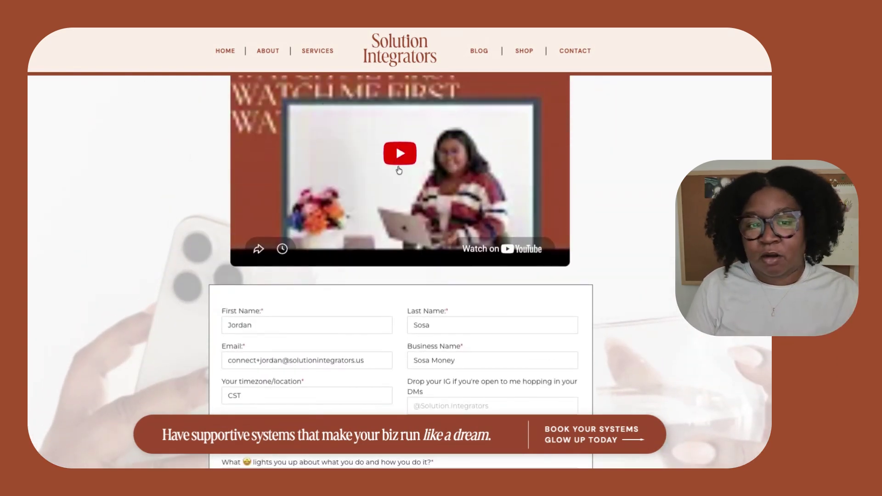
{"action": "scroll", "coordinate": [399, 170], "scroll_direction": "up", "scroll_amount": 1}
{"action": "left_click", "coordinate": [399, 209]}
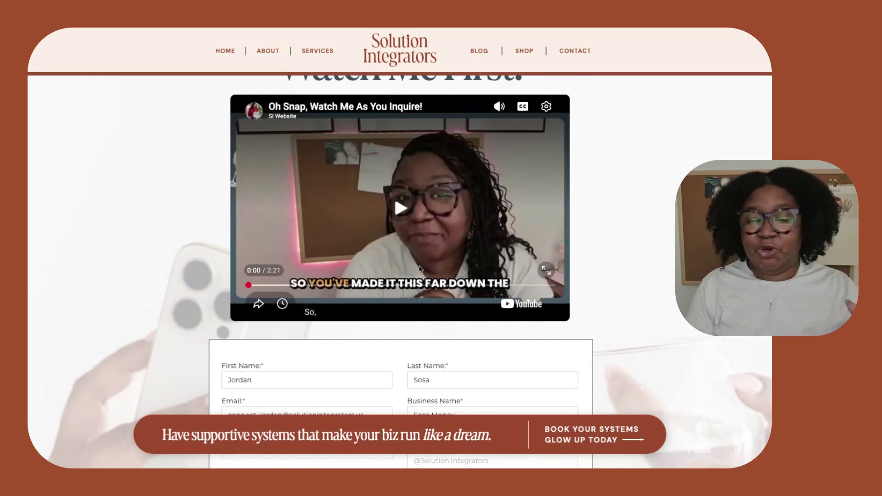
Review the answers in the filled-in application form down to its closing notes and submit the application.
{"action": "scroll", "coordinate": [420, 269], "scroll_direction": "down", "scroll_amount": 1}
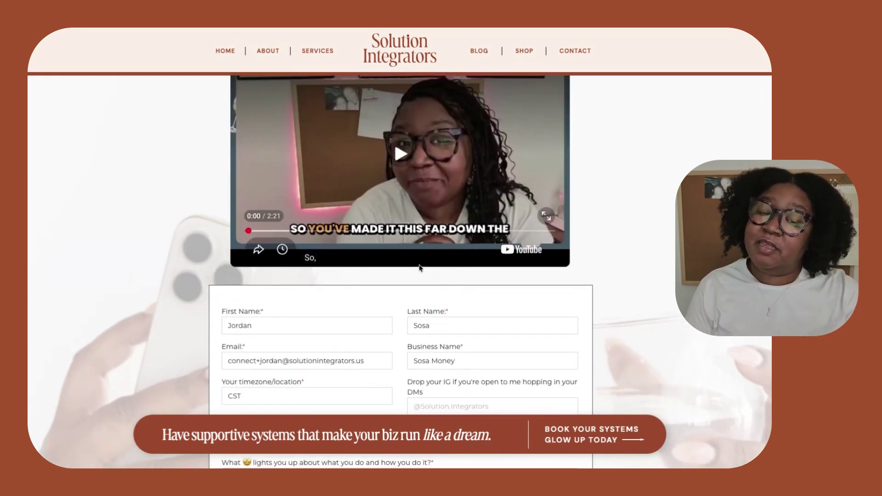
{"action": "scroll", "coordinate": [420, 269], "scroll_direction": "down", "scroll_amount": 5}
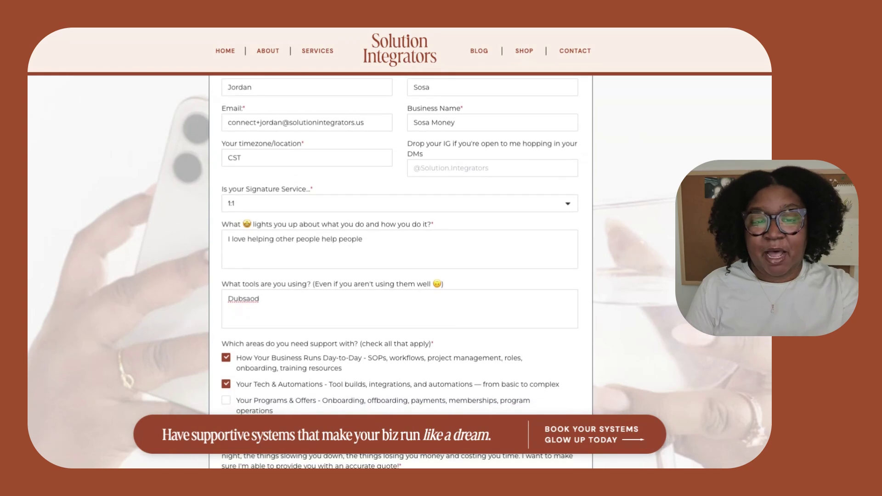
{"action": "scroll", "coordinate": [400, 271], "scroll_direction": "down", "scroll_amount": 3}
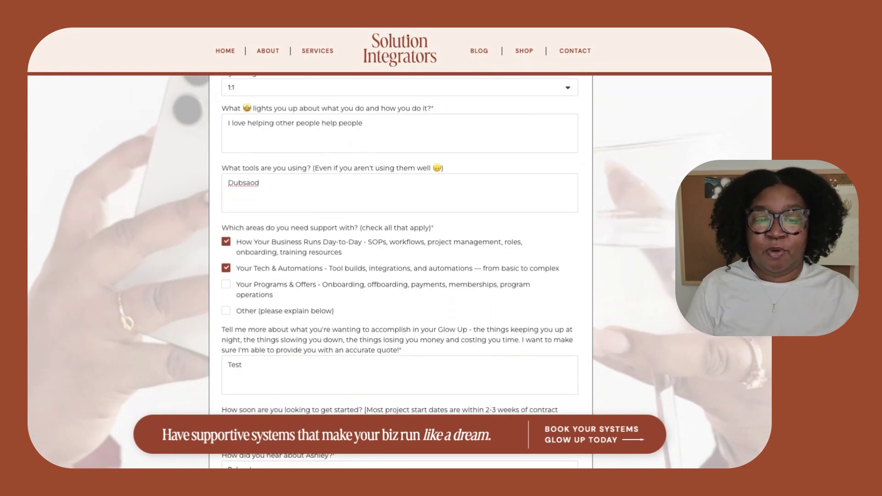
{"action": "scroll", "coordinate": [389, 229], "scroll_direction": "down", "scroll_amount": 6}
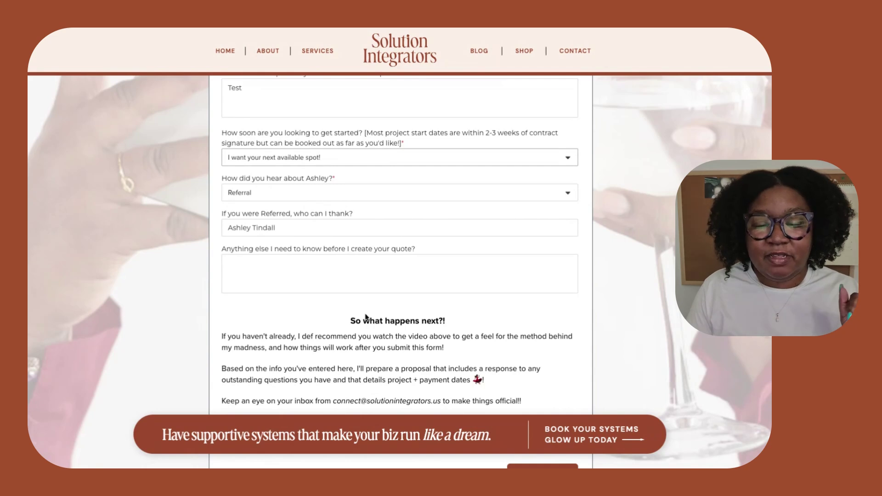
{"action": "scroll", "coordinate": [480, 264], "scroll_direction": "down", "scroll_amount": 5}
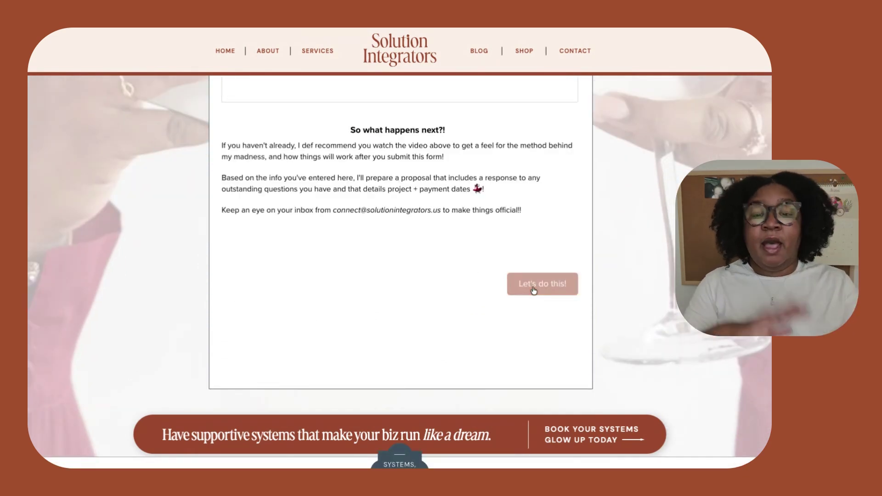
{"action": "left_click", "coordinate": [533, 290]}
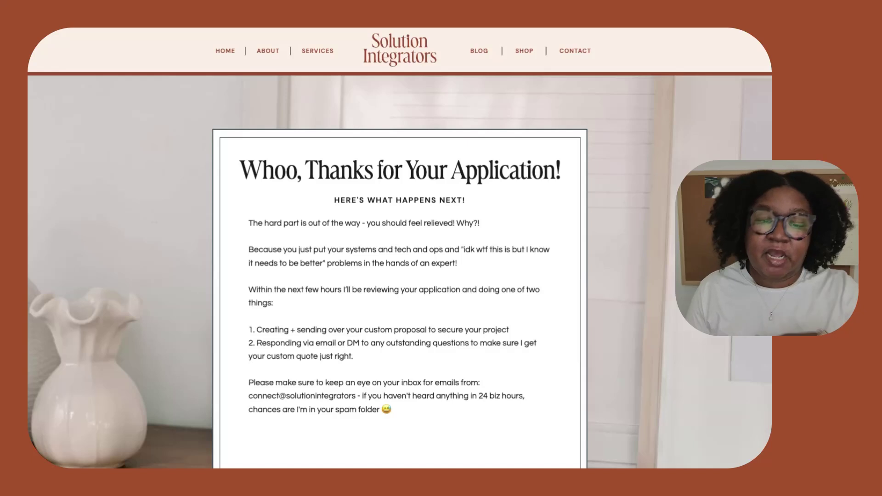
Read the next steps on the application thank-you page, highlighting the paragraph about watching the inbox for emails.
{"action": "scroll", "coordinate": [400, 271], "scroll_direction": "down", "scroll_amount": 2}
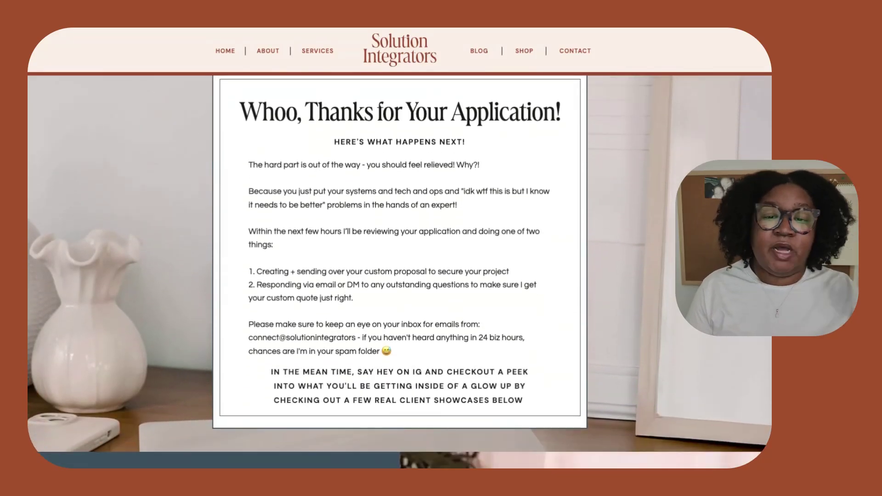
{"action": "scroll", "coordinate": [400, 271], "scroll_direction": "down", "scroll_amount": 1}
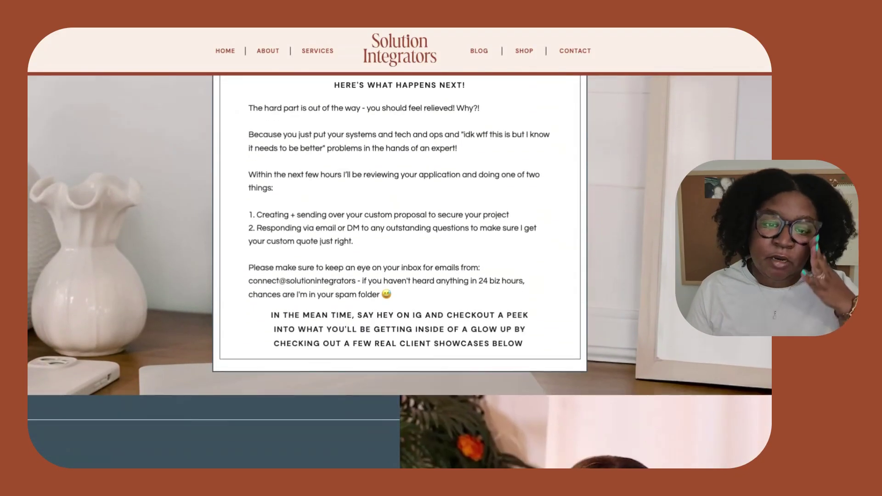
{"action": "scroll", "coordinate": [399, 272], "scroll_direction": "down", "scroll_amount": 1}
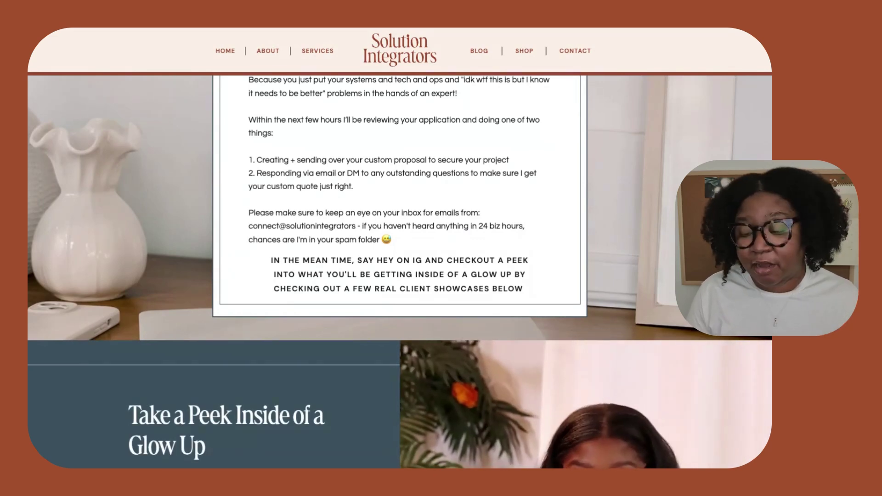
{"action": "triple_click", "coordinate": [352, 225]}
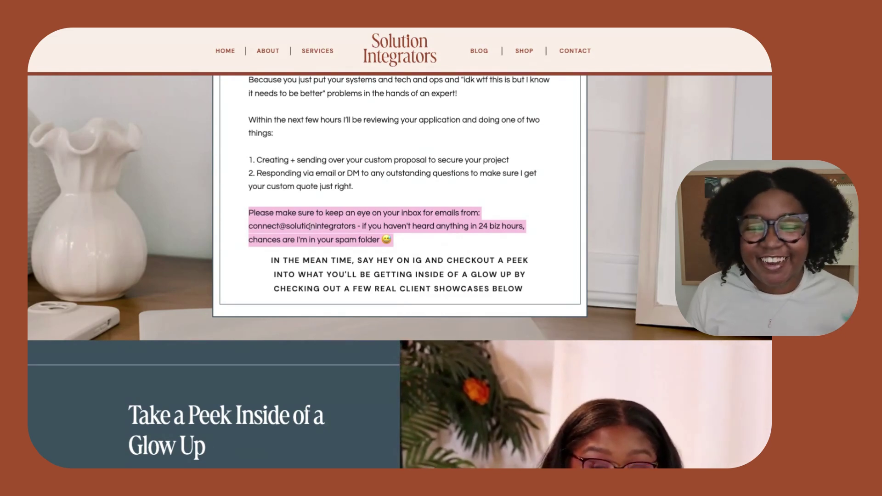
{"action": "scroll", "coordinate": [393, 236], "scroll_direction": "down", "scroll_amount": 5}
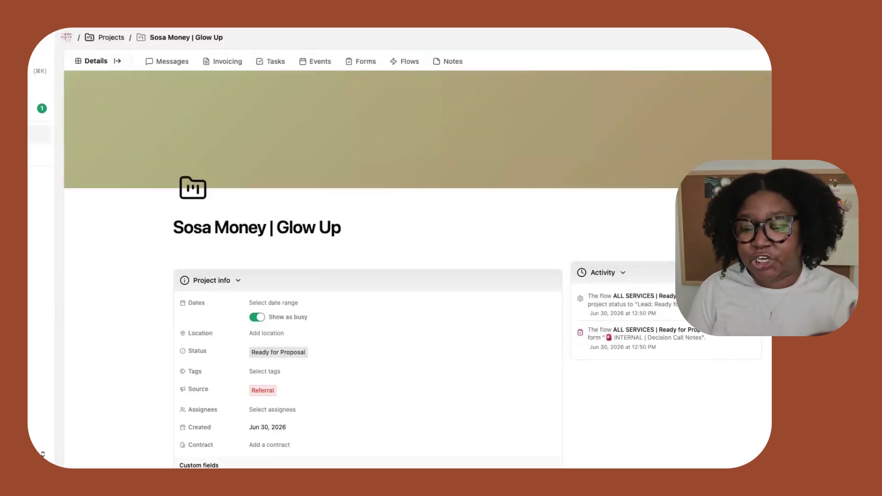
Open the forms of the new Glow Up project and examine the client's responses to "Glow Up | Website Embed".
{"action": "left_click", "coordinate": [44, 45]}
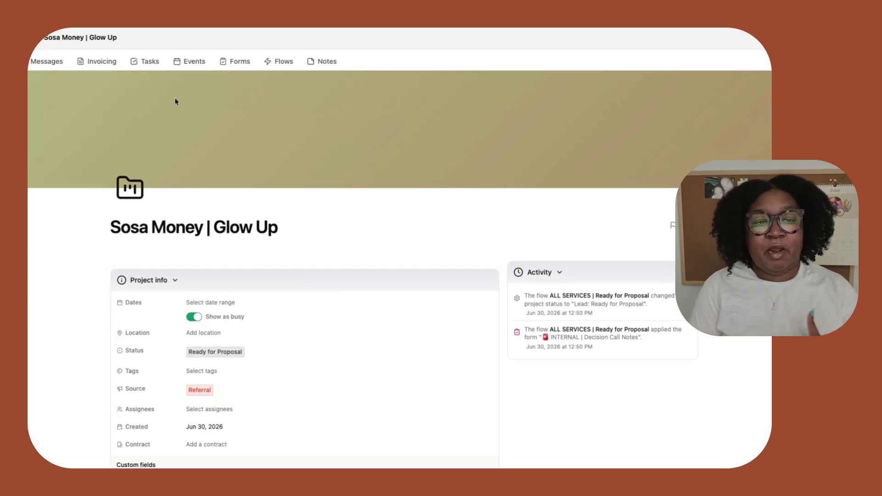
{"action": "left_click", "coordinate": [240, 61]}
{"action": "scroll", "coordinate": [357, 254], "scroll_direction": "down", "scroll_amount": 5}
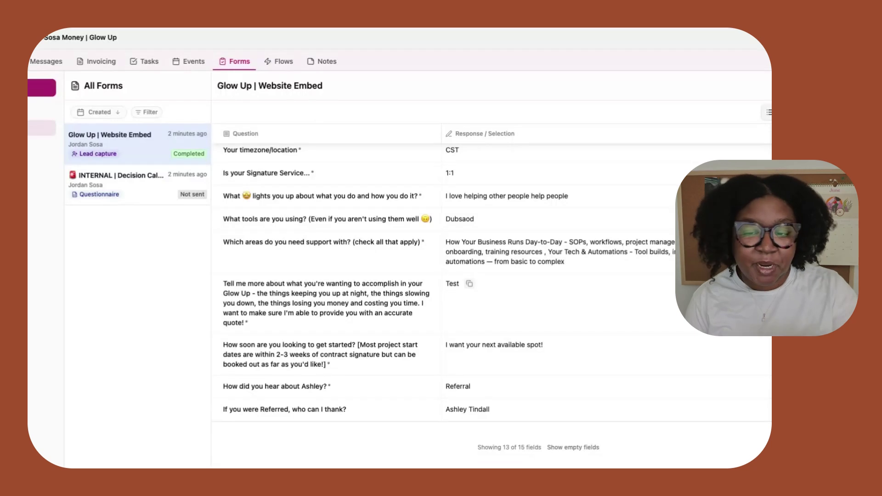
{"action": "scroll", "coordinate": [493, 290], "scroll_direction": "up", "scroll_amount": 1}
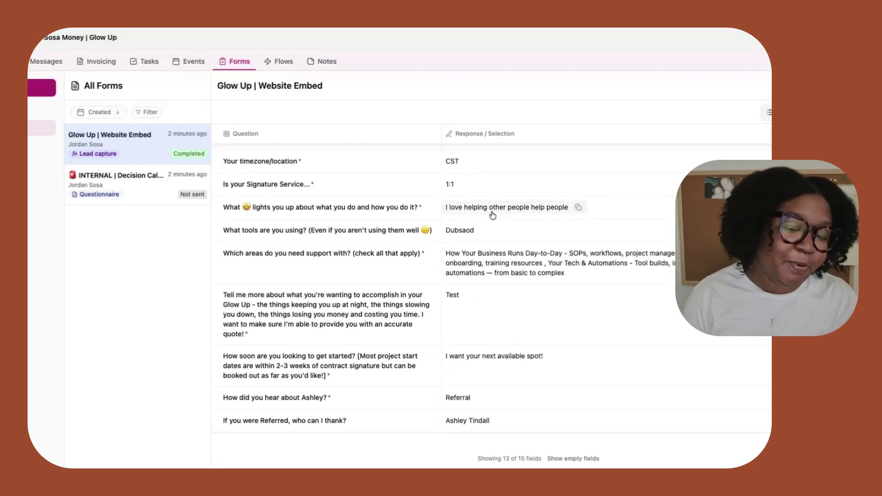
{"action": "scroll", "coordinate": [502, 346], "scroll_direction": "up", "scroll_amount": 3}
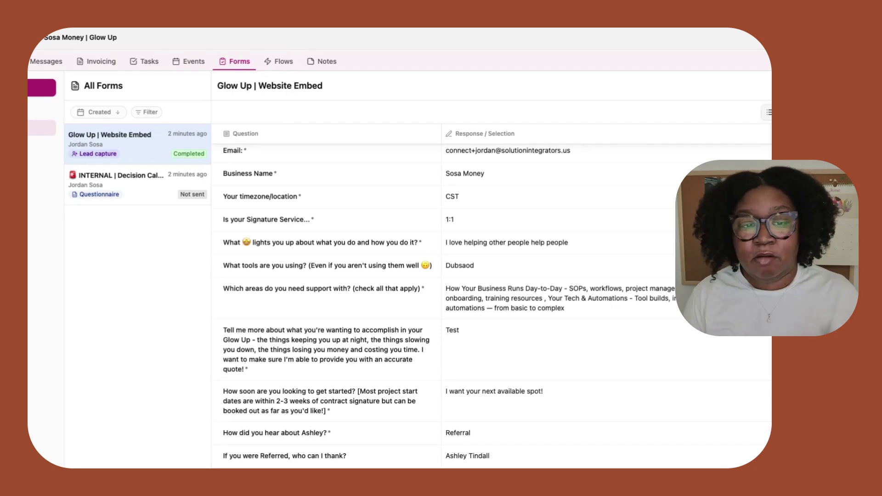
{"action": "scroll", "coordinate": [288, 251], "scroll_direction": "up", "scroll_amount": 2}
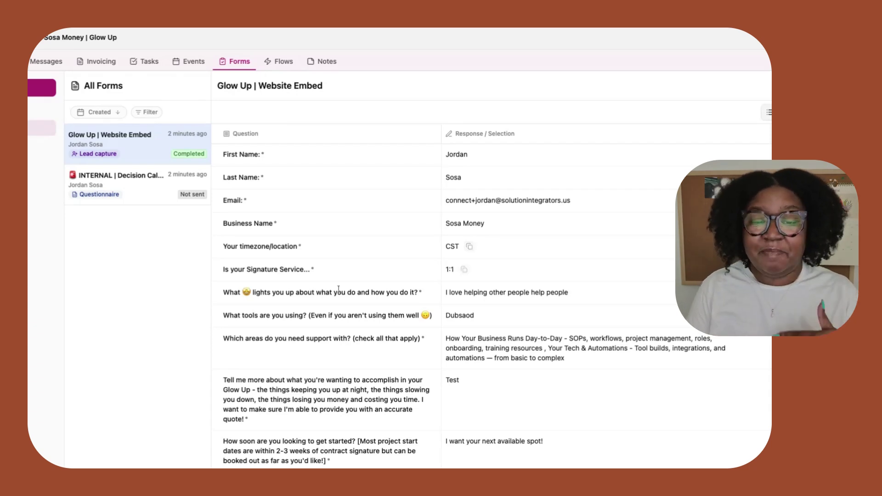
{"action": "scroll", "coordinate": [370, 320], "scroll_direction": "down", "scroll_amount": 5}
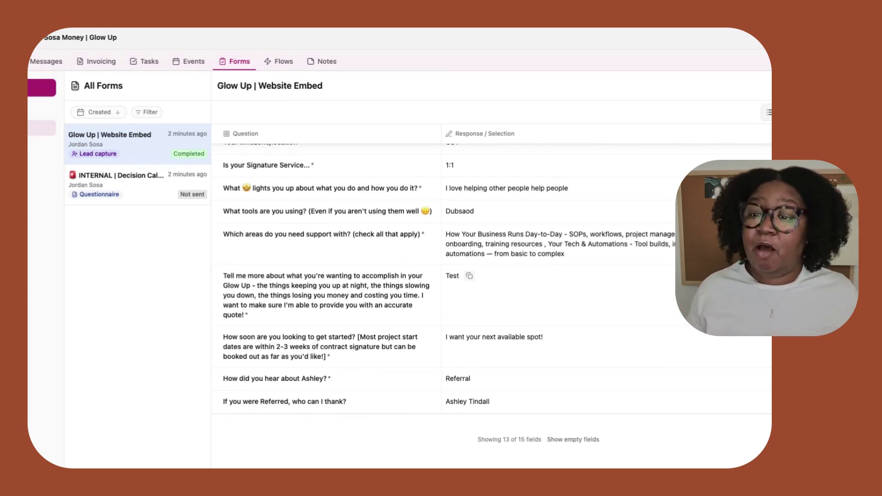
Open the "INTERNAL | Decision Call Notes" form and check the homework, implementation and support end dates of the first available Glow Up slot.
{"action": "left_click", "coordinate": [151, 183]}
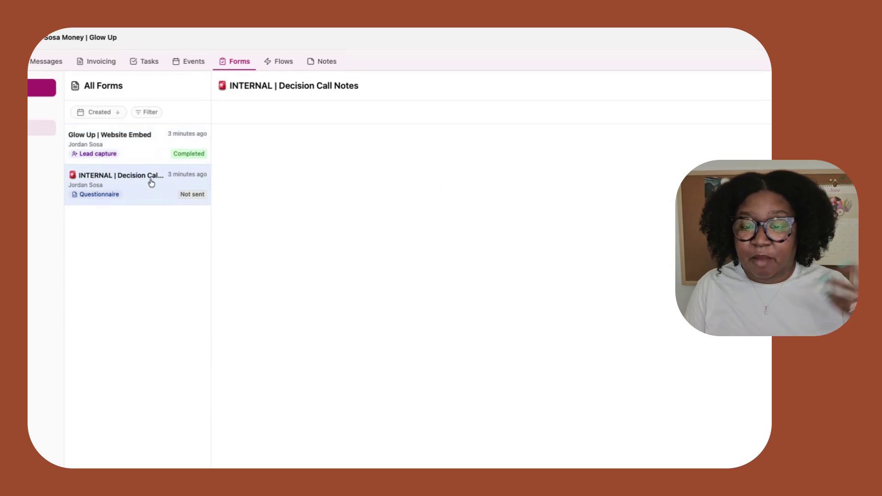
{"action": "scroll", "coordinate": [271, 299], "scroll_direction": "down", "scroll_amount": 4}
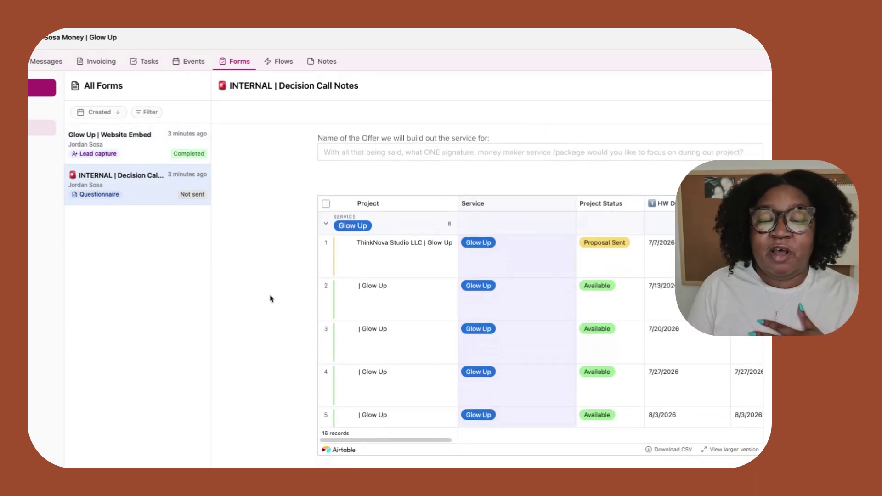
{"action": "scroll", "coordinate": [380, 296], "scroll_direction": "down", "scroll_amount": 2}
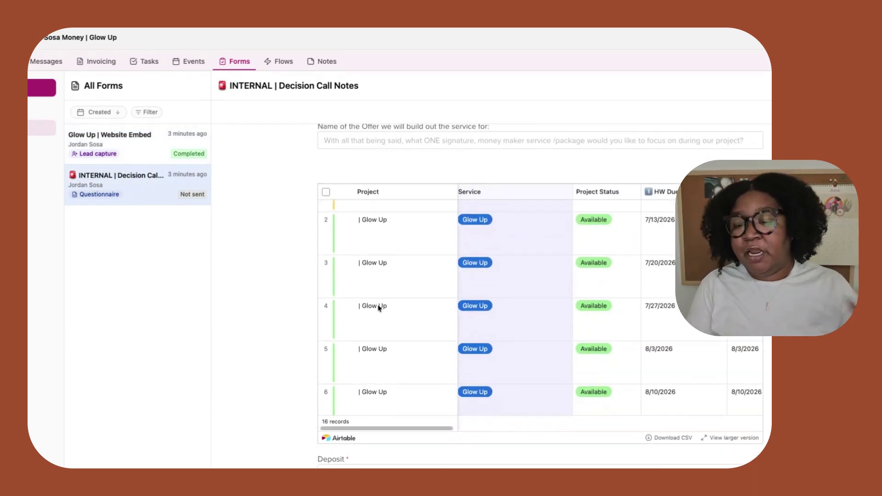
{"action": "scroll", "coordinate": [379, 308], "scroll_direction": "right", "scroll_amount": 4}
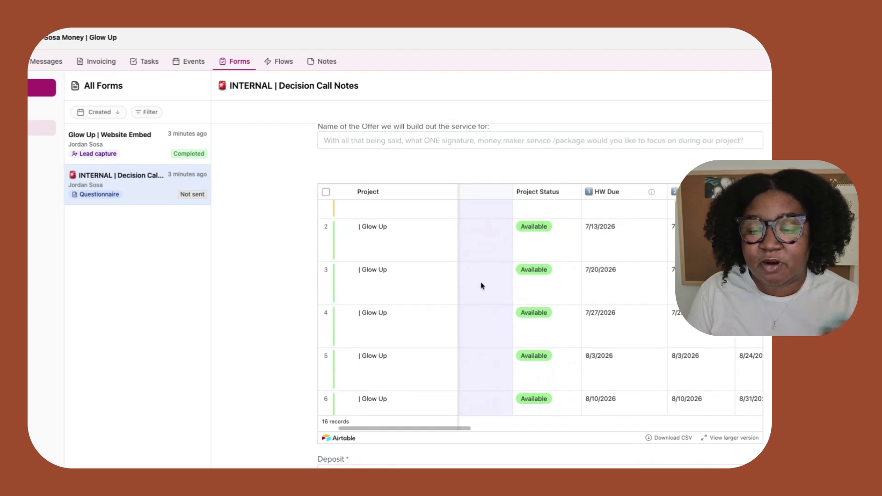
{"action": "left_click", "coordinate": [616, 250]}
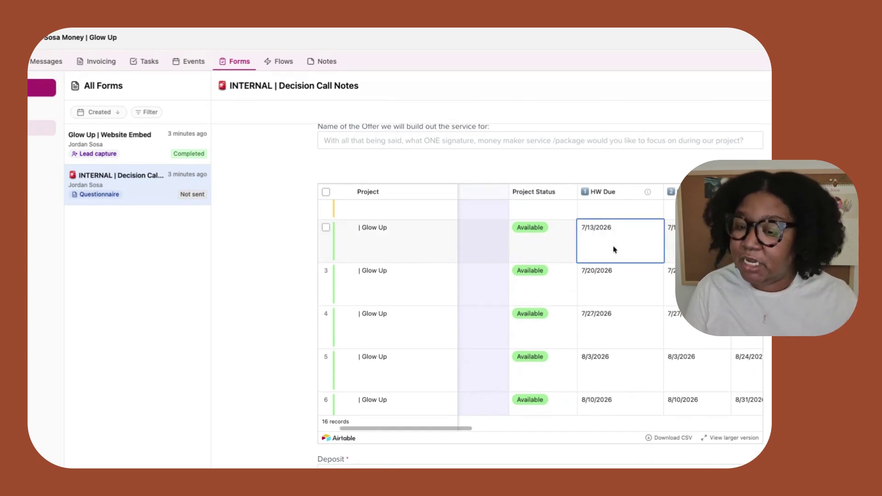
{"action": "scroll", "coordinate": [606, 246], "scroll_direction": "right", "scroll_amount": 4}
{"action": "left_click", "coordinate": [595, 239]}
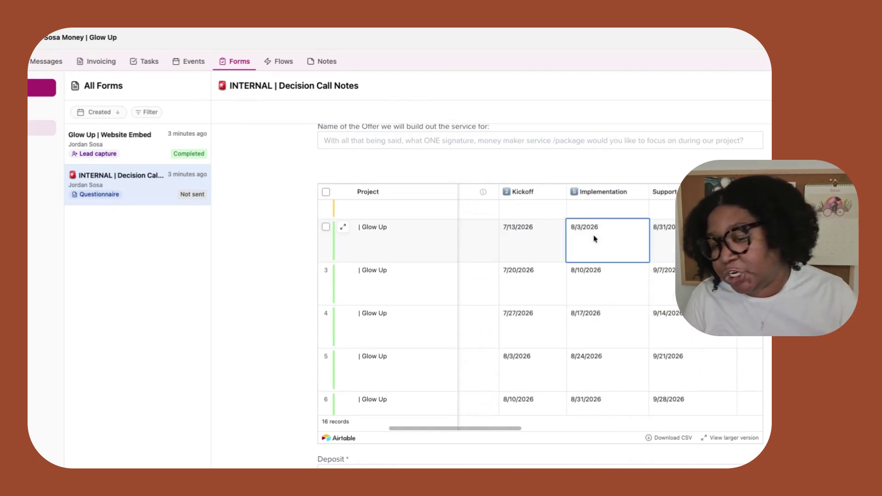
{"action": "scroll", "coordinate": [595, 238], "scroll_direction": "right", "scroll_amount": 1}
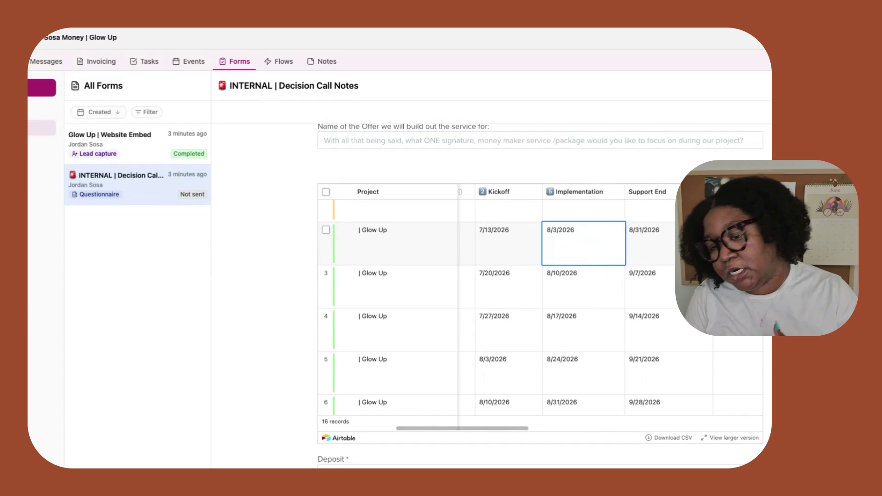
{"action": "left_click", "coordinate": [652, 239]}
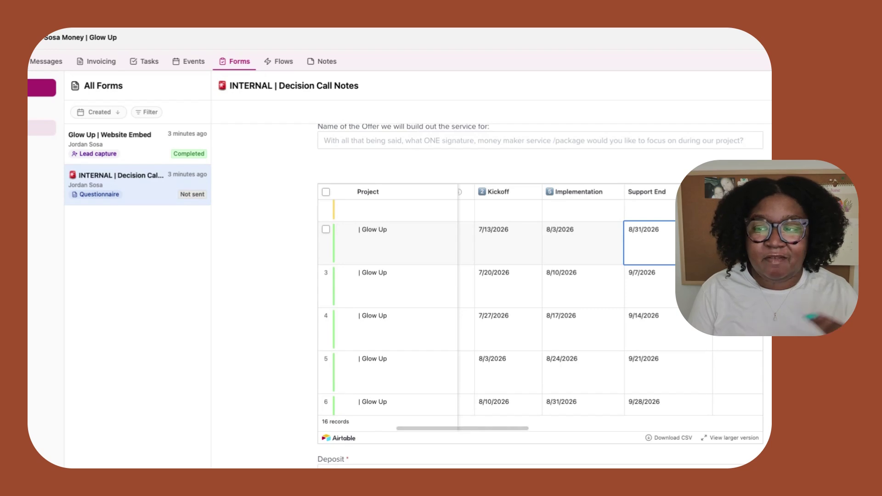
Open the Decision Call Notes form in its full fill-in view and set the deposit to $1000.
{"action": "left_click", "coordinate": [789, 86]}
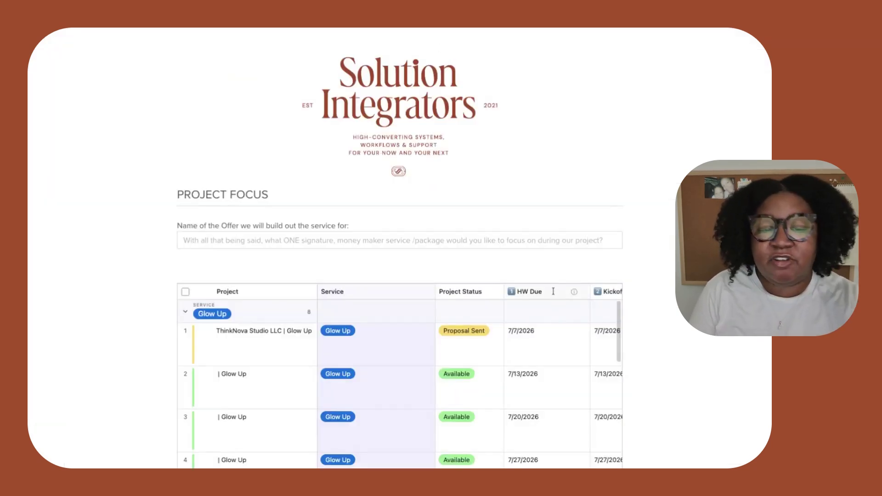
{"action": "scroll", "coordinate": [539, 389], "scroll_direction": "down", "scroll_amount": 2}
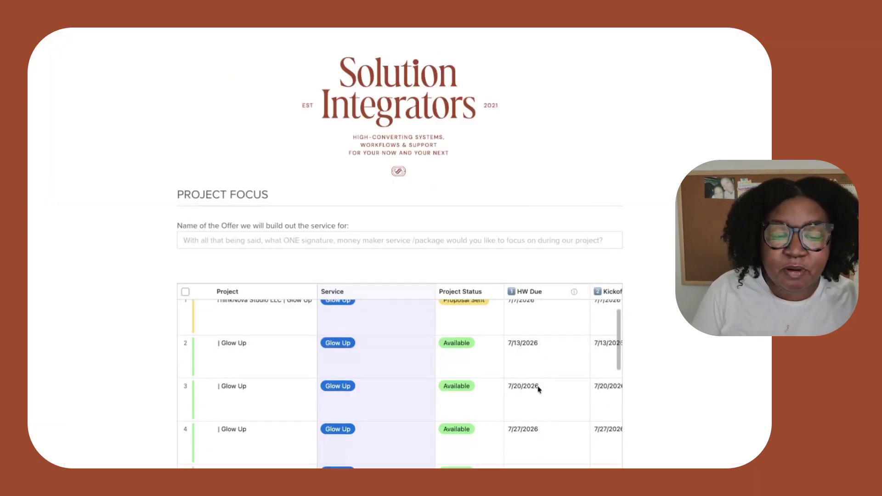
{"action": "scroll", "coordinate": [662, 225], "scroll_direction": "down", "scroll_amount": 4}
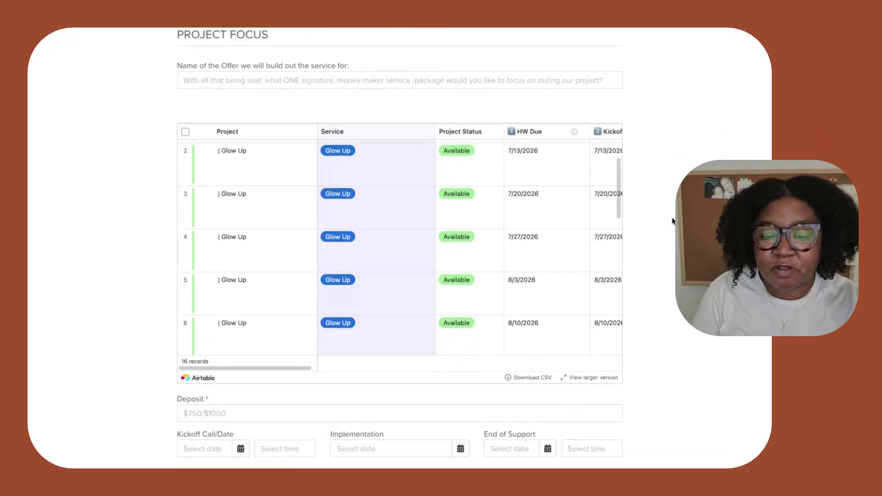
{"action": "left_click", "coordinate": [344, 393]}
{"action": "type", "text": "$1000"}
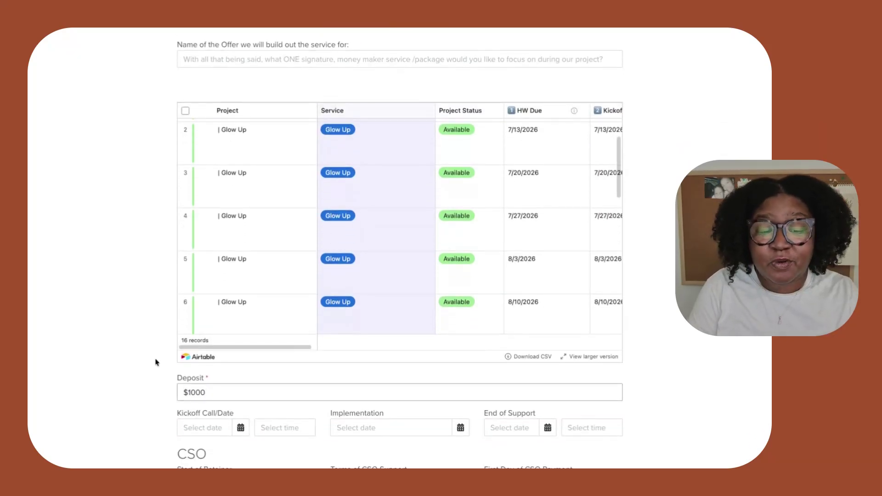
Set the kickoff call date to Jul 13, 2026 and the implementation date to Aug 03, 2026.
{"action": "left_click", "coordinate": [226, 436]}
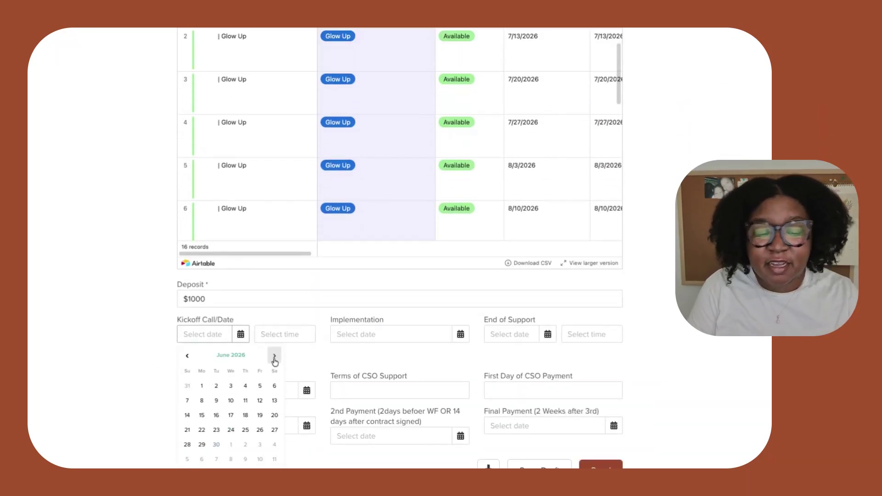
{"action": "left_click", "coordinate": [201, 415]}
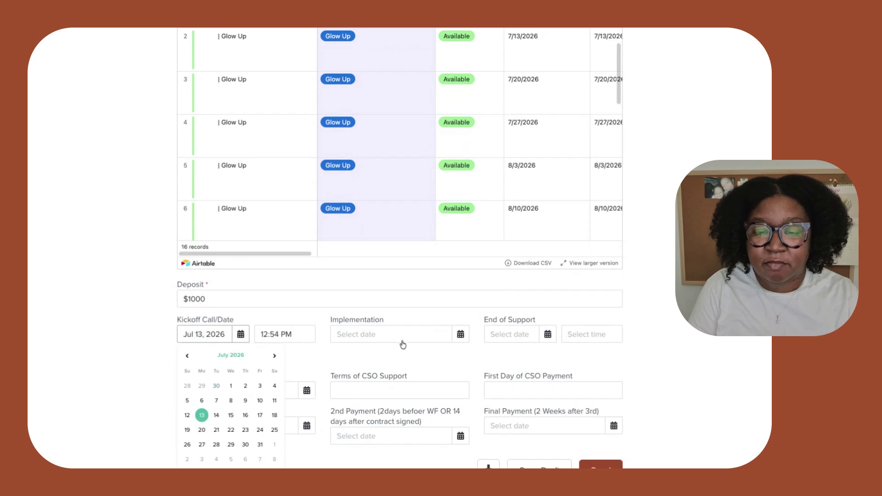
{"action": "left_click", "coordinate": [403, 344]}
{"action": "left_click", "coordinate": [428, 356]}
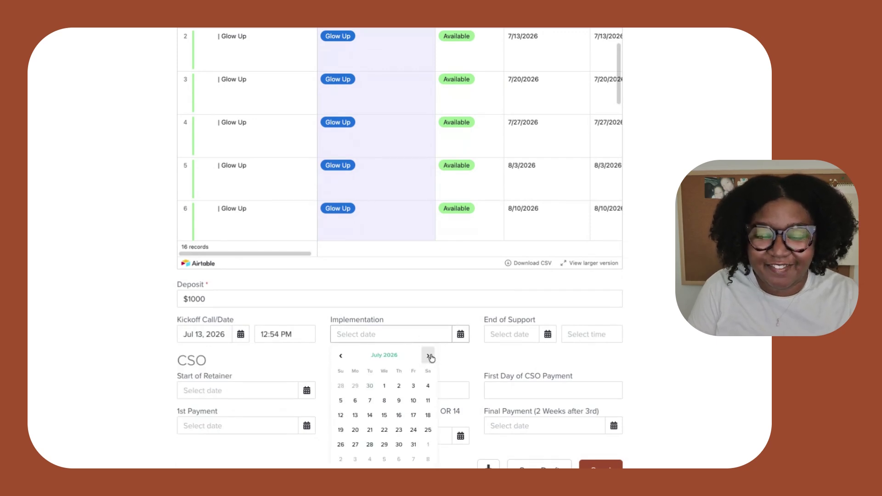
{"action": "scroll", "coordinate": [470, 173], "scroll_direction": "right", "scroll_amount": 3}
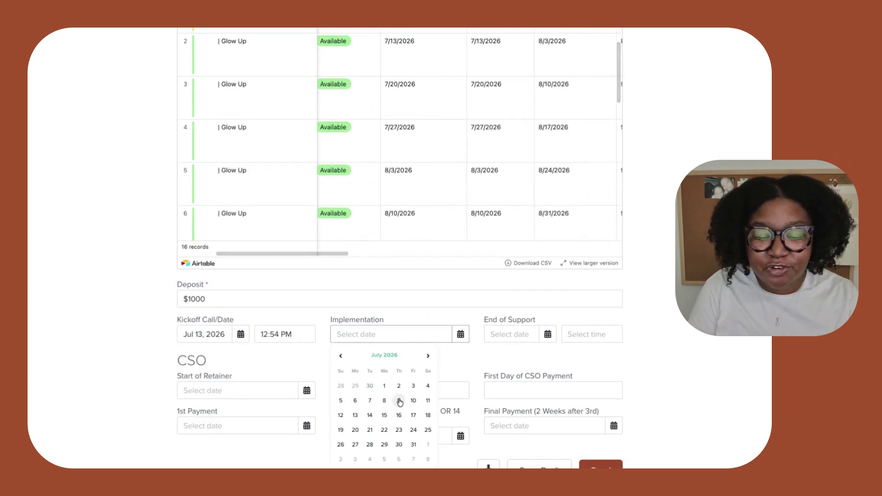
{"action": "left_click", "coordinate": [428, 356]}
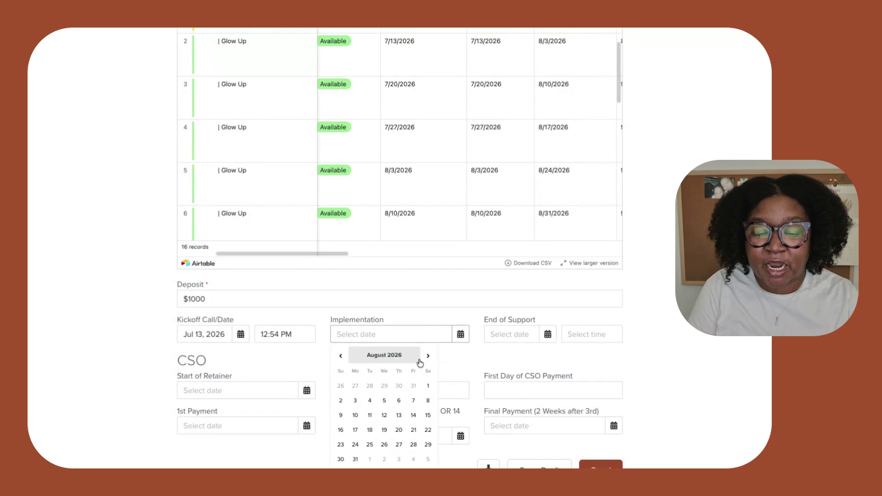
{"action": "left_click", "coordinate": [355, 401]}
Look up the first available slot's support end date and set End of Support to Aug 31, 2026.
{"action": "scroll", "coordinate": [535, 171], "scroll_direction": "right", "scroll_amount": 2}
{"action": "scroll", "coordinate": [536, 172], "scroll_direction": "up", "scroll_amount": 1}
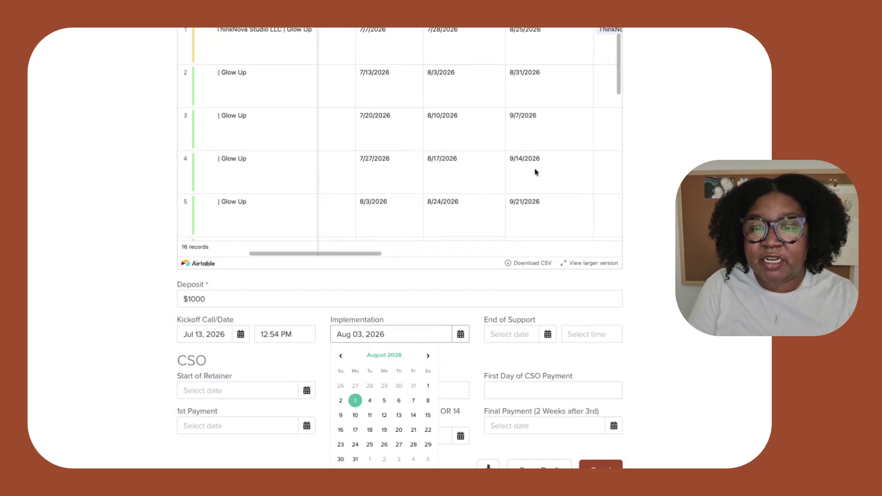
{"action": "scroll", "coordinate": [536, 172], "scroll_direction": "right", "scroll_amount": 2}
{"action": "left_click", "coordinate": [524, 336]}
{"action": "left_click", "coordinate": [583, 356]}
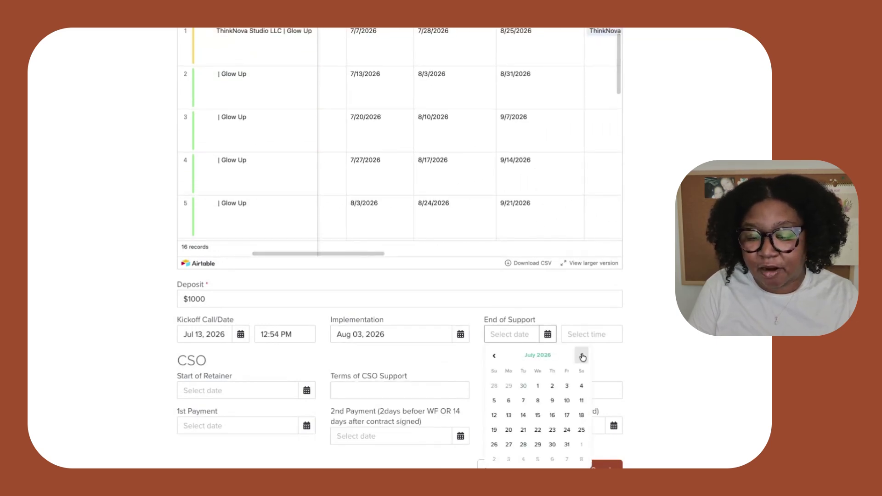
{"action": "left_click", "coordinate": [582, 356]}
{"action": "left_click", "coordinate": [508, 459]}
Check the payment dates of the available Glow Up slots and set the 1st payment to Jul 03, 2026.
{"action": "scroll", "coordinate": [510, 193], "scroll_direction": "right", "scroll_amount": 2}
{"action": "scroll", "coordinate": [511, 193], "scroll_direction": "up", "scroll_amount": 1}
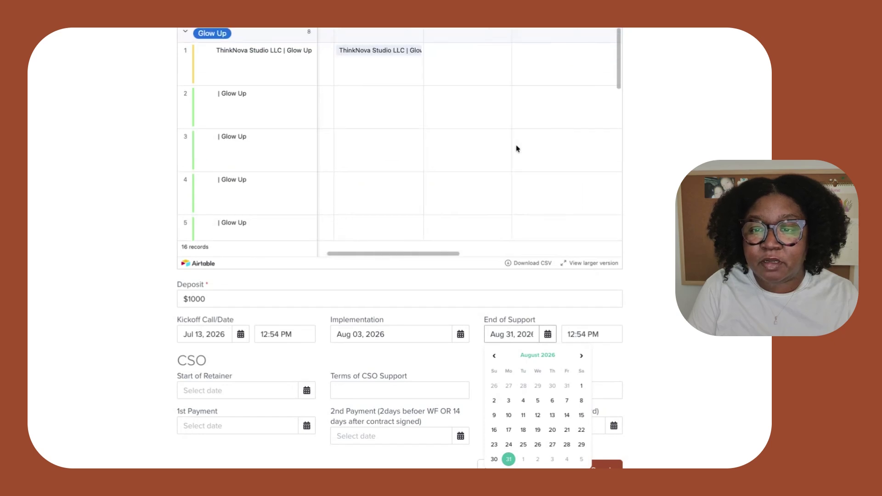
{"action": "scroll", "coordinate": [516, 147], "scroll_direction": "right", "scroll_amount": 4}
{"action": "scroll", "coordinate": [516, 148], "scroll_direction": "up", "scroll_amount": 1}
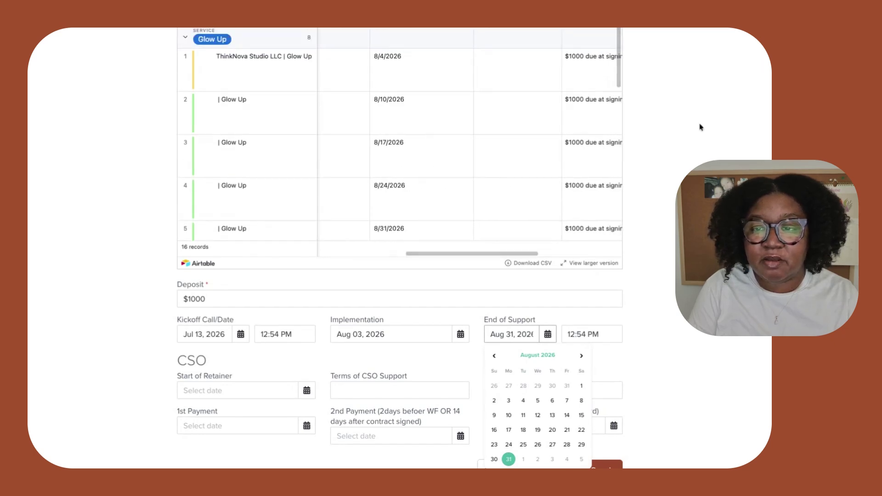
{"action": "scroll", "coordinate": [701, 128], "scroll_direction": "up", "scroll_amount": 1}
{"action": "scroll", "coordinate": [529, 166], "scroll_direction": "right", "scroll_amount": 4}
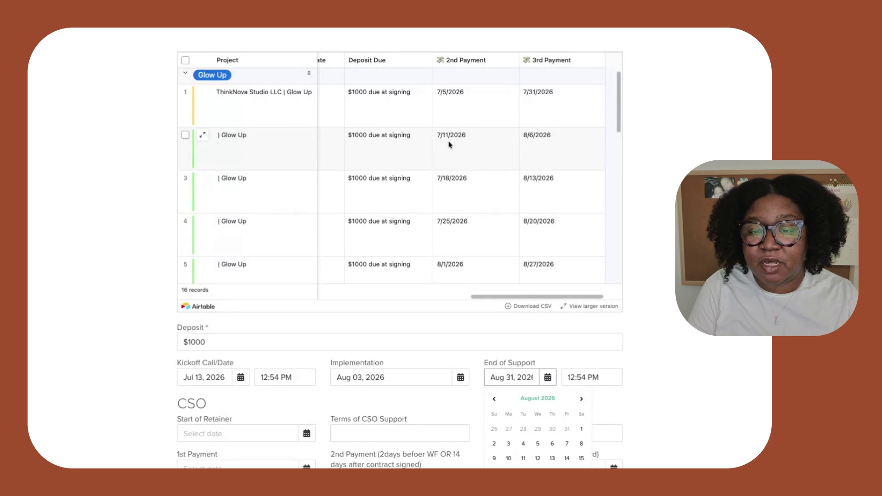
{"action": "scroll", "coordinate": [554, 145], "scroll_direction": "down", "scroll_amount": 1}
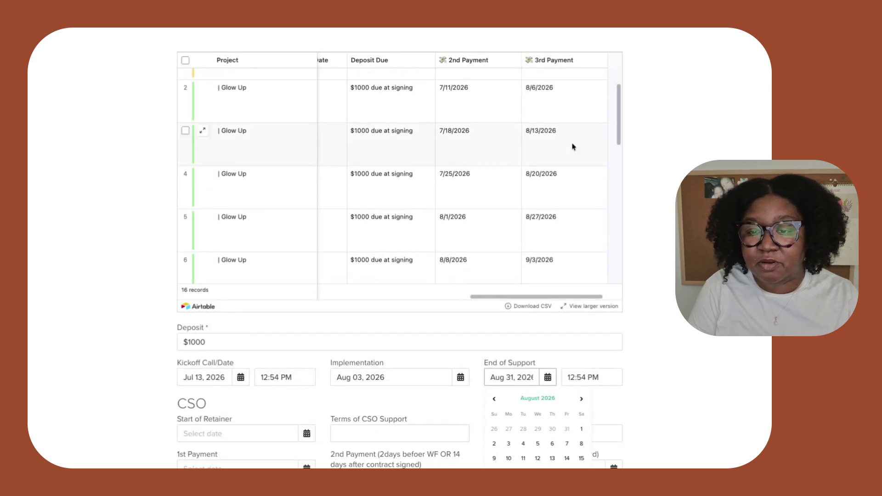
{"action": "scroll", "coordinate": [679, 156], "scroll_direction": "down", "scroll_amount": 3}
{"action": "left_click", "coordinate": [230, 334]}
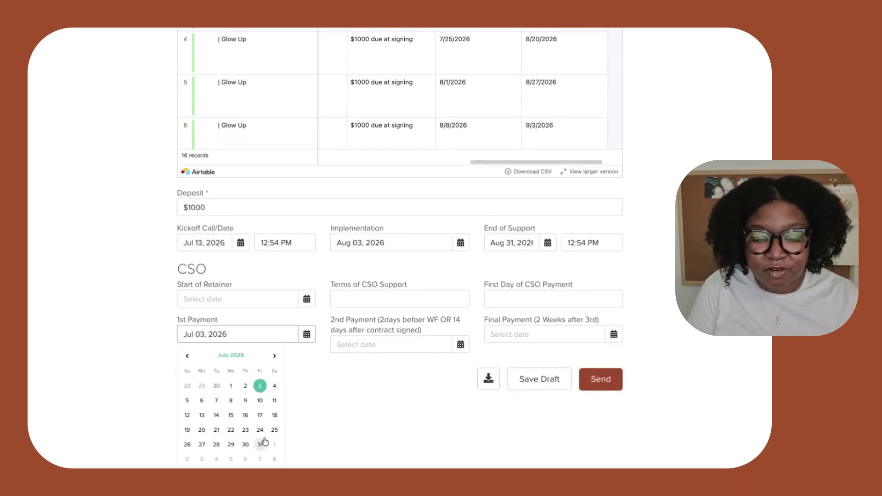
Set the 2nd payment to Jul 11, 2026 and the final payment to Aug 6, 2026.
{"action": "left_click", "coordinate": [409, 352]}
{"action": "left_click", "coordinate": [421, 407]}
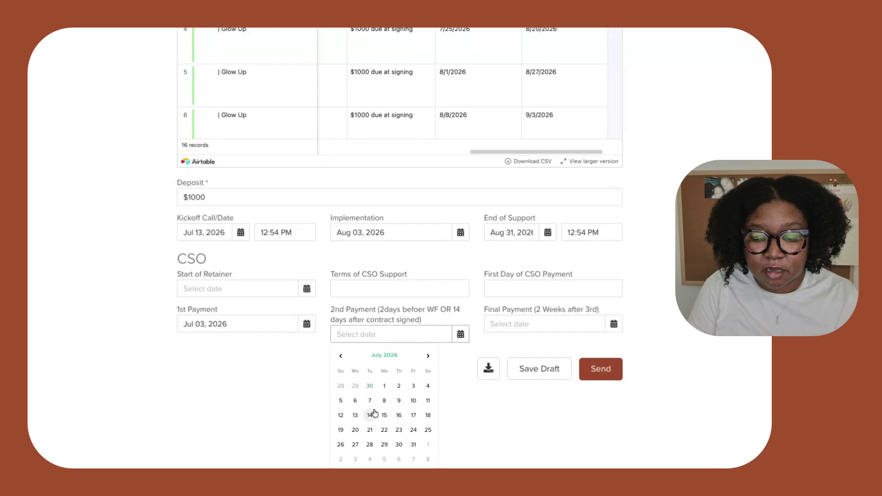
{"action": "left_click", "coordinate": [430, 401]}
{"action": "left_click", "coordinate": [581, 345]}
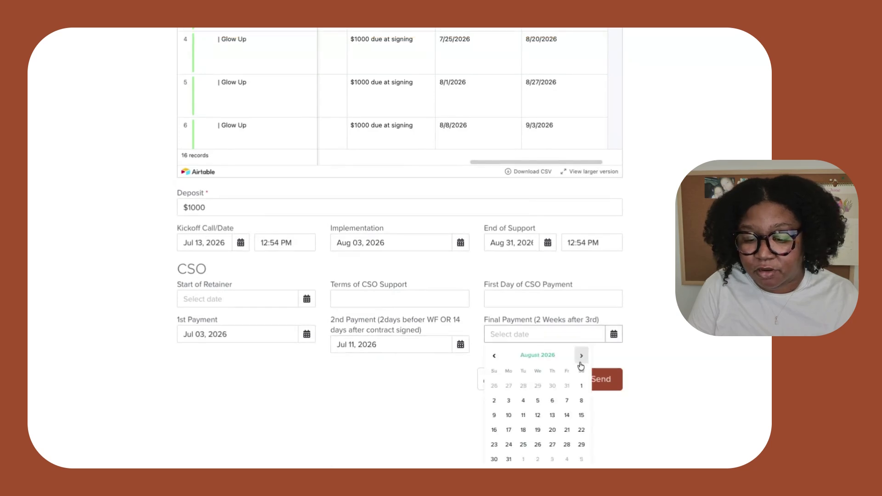
{"action": "left_click", "coordinate": [552, 400]}
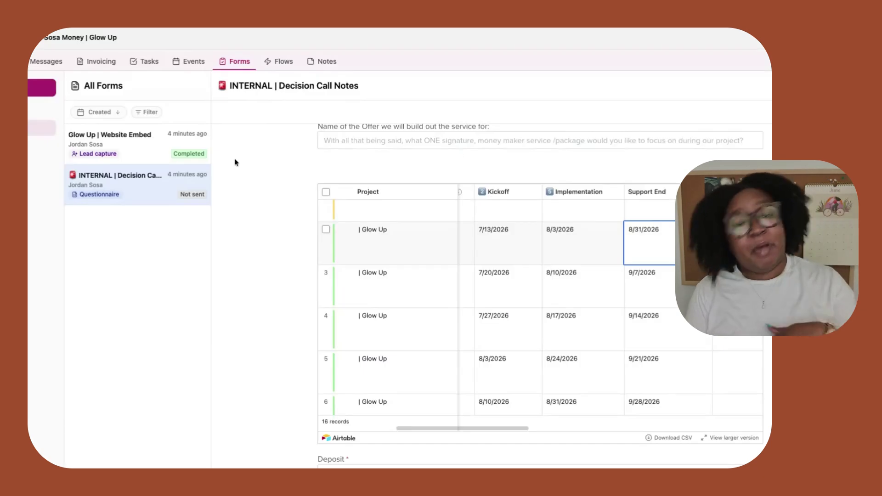
Open the project's overview and remove the times from the project dates, keeping Jul 13 to Aug 31, 2026.
{"action": "left_click", "coordinate": [35, 63]}
{"action": "scroll", "coordinate": [294, 221], "scroll_direction": "down", "scroll_amount": 1}
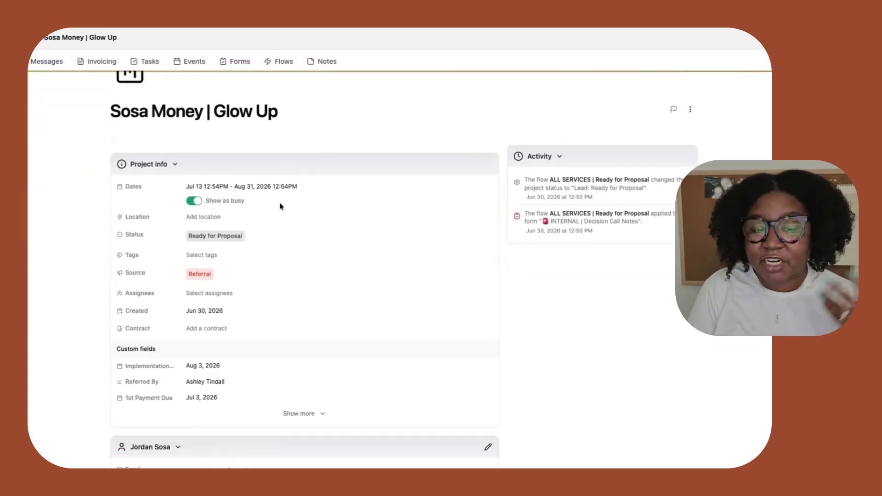
{"action": "left_click", "coordinate": [266, 188]}
{"action": "left_click", "coordinate": [349, 406]}
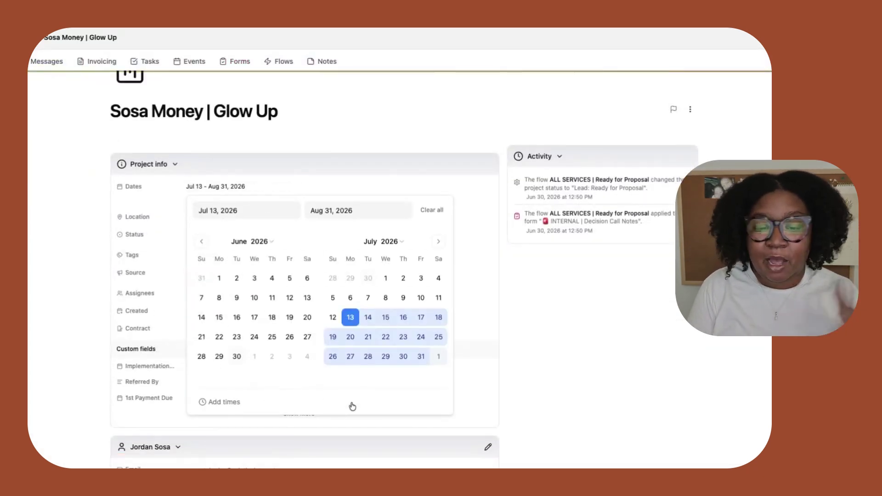
{"action": "left_click", "coordinate": [482, 284]}
{"action": "scroll", "coordinate": [317, 343], "scroll_direction": "down", "scroll_amount": 2}
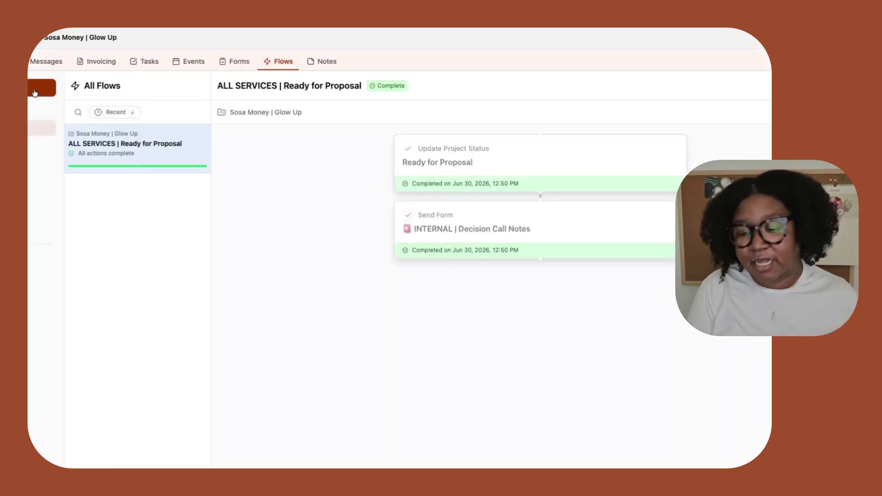
Add the "Glow Up | Booking" flow template to the project and start the flow.
{"action": "left_click", "coordinate": [37, 92]}
{"action": "left_click", "coordinate": [322, 238]}
{"action": "type", "text": "glow"}
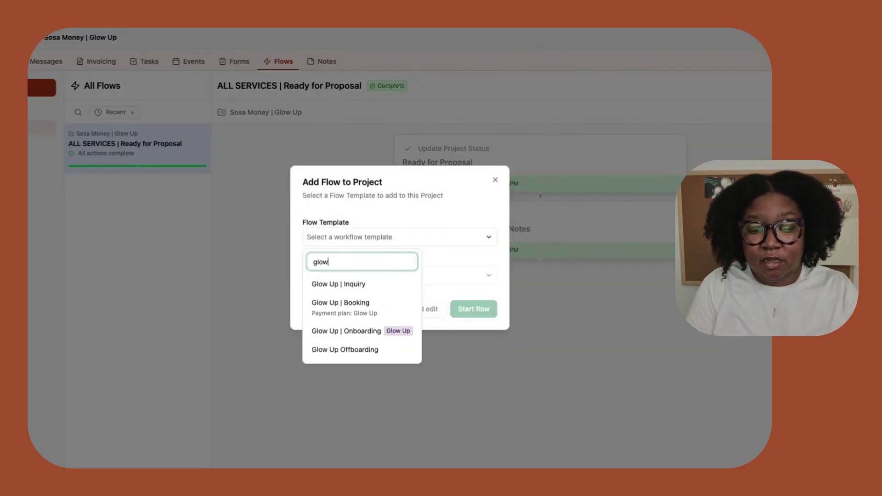
{"action": "left_click", "coordinate": [370, 309]}
{"action": "left_click", "coordinate": [487, 306]}
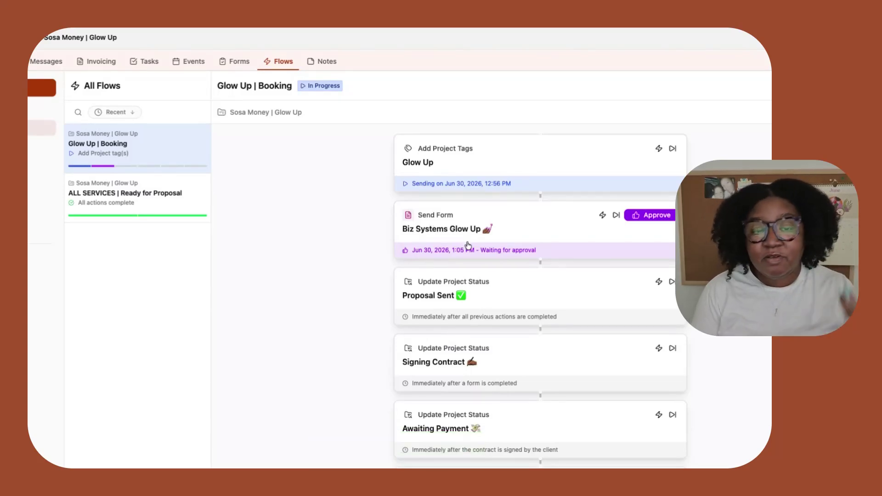
Edit the flow's "Biz Systems Glow Up" form email, replacing the end of its opening paragraph with the copied text about a recording.
{"action": "left_click", "coordinate": [435, 219]}
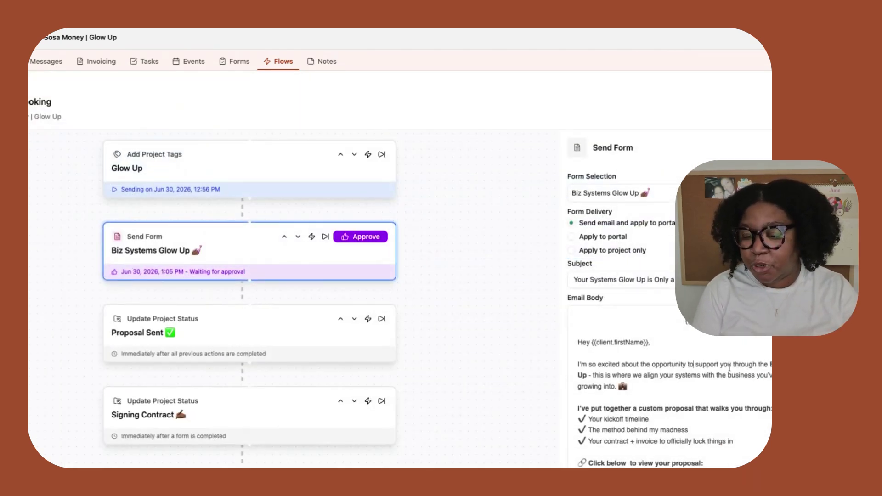
{"action": "left_click", "coordinate": [628, 387], "text": "shift"}
{"action": "key", "text": "ctrl+v"}
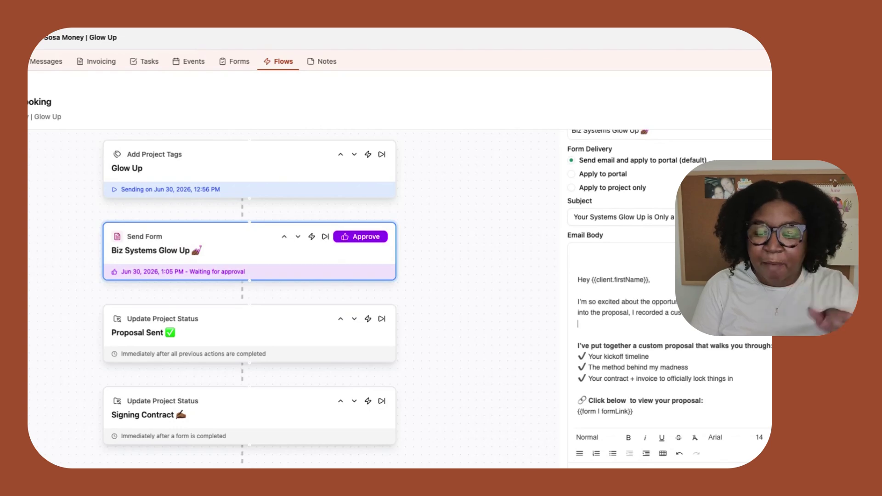
{"action": "scroll", "coordinate": [533, 457], "scroll_direction": "down", "scroll_amount": 1}
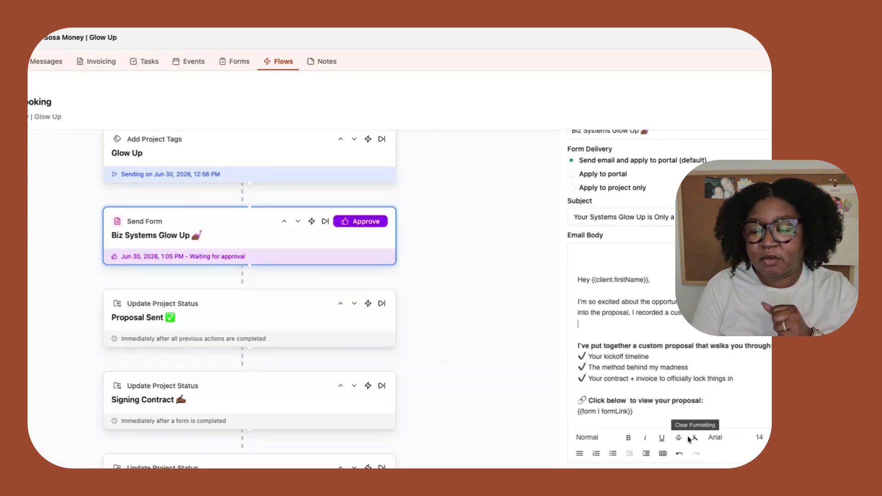
{"action": "scroll", "coordinate": [689, 439], "scroll_direction": "down", "scroll_amount": 3}
{"action": "left_click", "coordinate": [597, 428]}
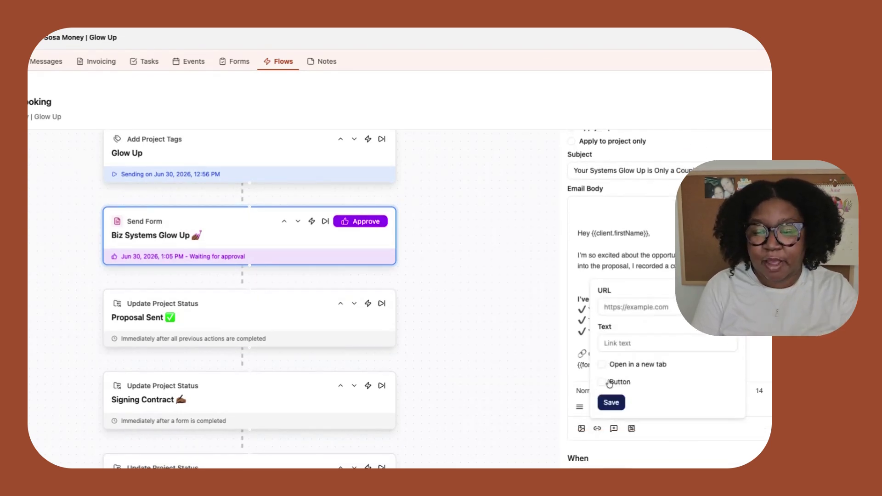
{"action": "left_click", "coordinate": [625, 308]}
{"action": "type", "text": "www.google.com"}
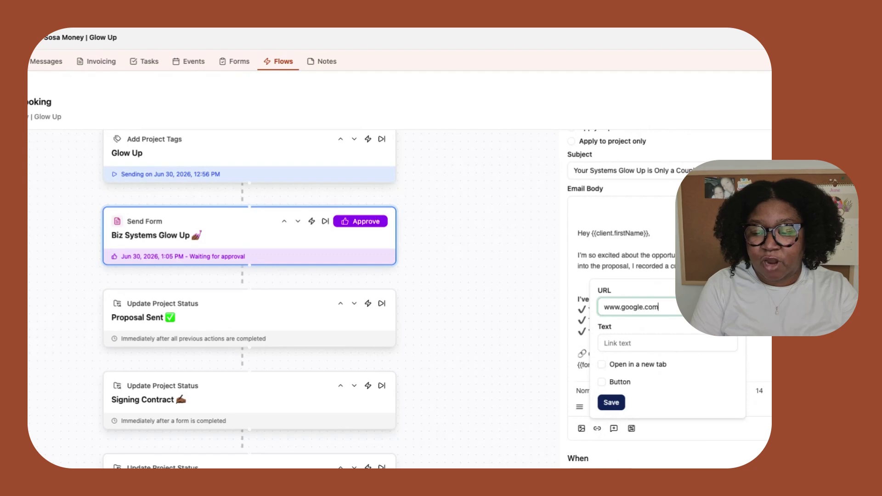
{"action": "left_click", "coordinate": [624, 341]}
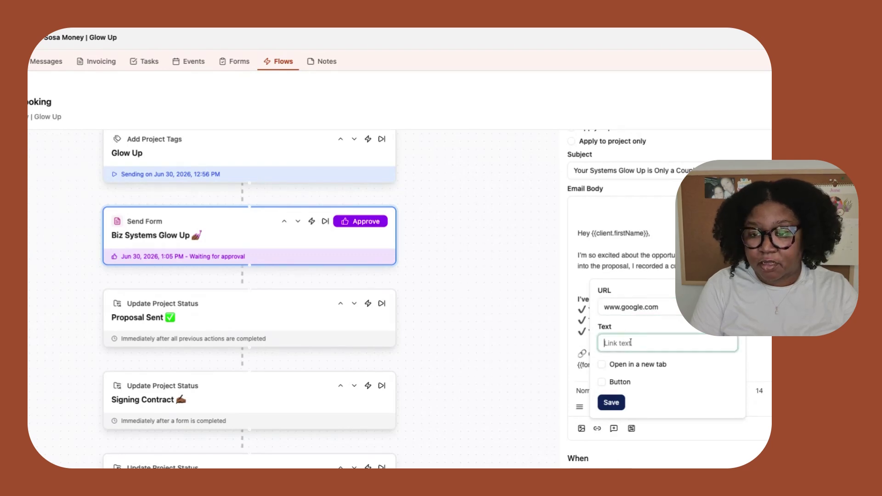
{"action": "type", "text": "👀 Watch Me "}
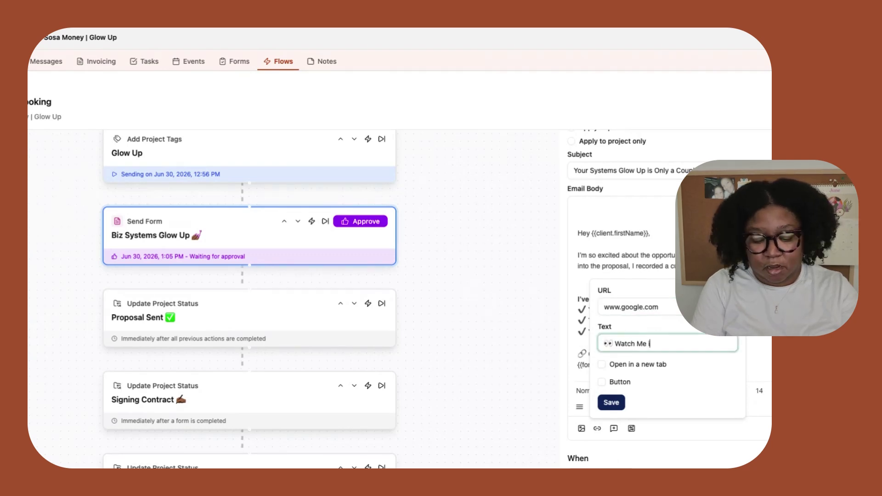
{"action": "type", "text": "First"}
{"action": "left_click", "coordinate": [611, 403]}
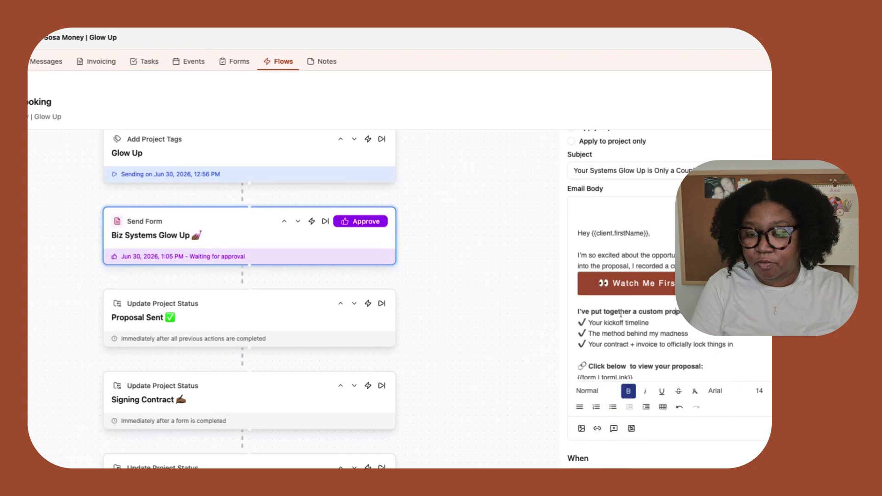
Reword the bold line above the checklist to start with "Once you've watched the video,", review the remaining email and close the action's settings.
{"action": "type", "text": "Once You've"}
{"action": "key", "text": "BackSpace"}
{"action": "key", "text": "BackSpace"}
{"action": "key", "text": "BackSpace"}
{"action": "key", "text": "BackSpace"}
{"action": "key", "text": "BackSpace"}
{"action": "key", "text": "BackSpace"}
{"action": "type", "text": "you've watch"}
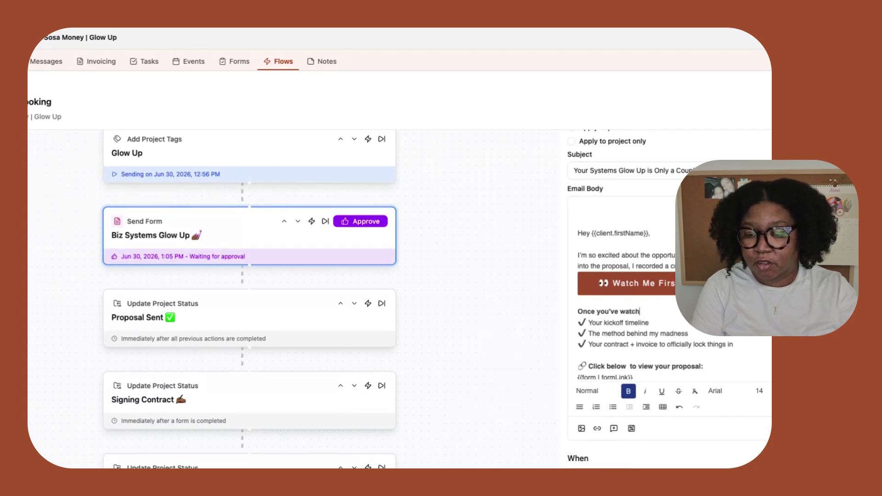
{"action": "type", "text": "ed the video,"}
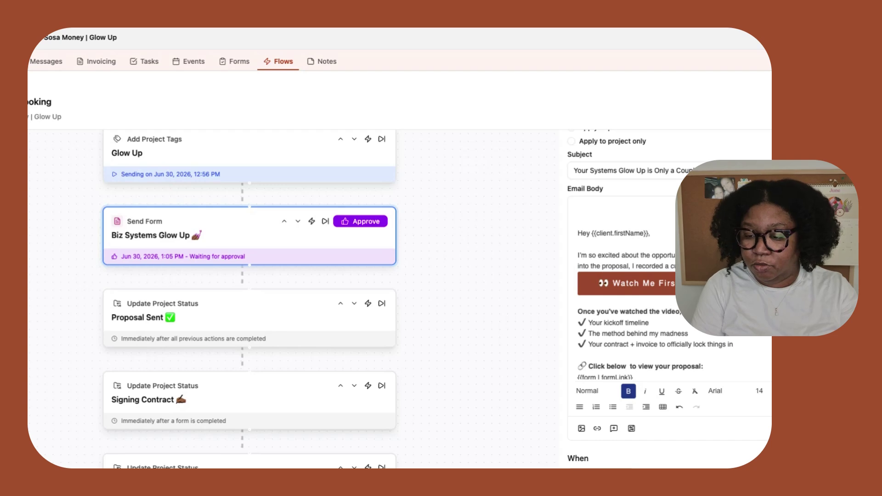
{"action": "scroll", "coordinate": [769, 433], "scroll_direction": "down", "scroll_amount": 8}
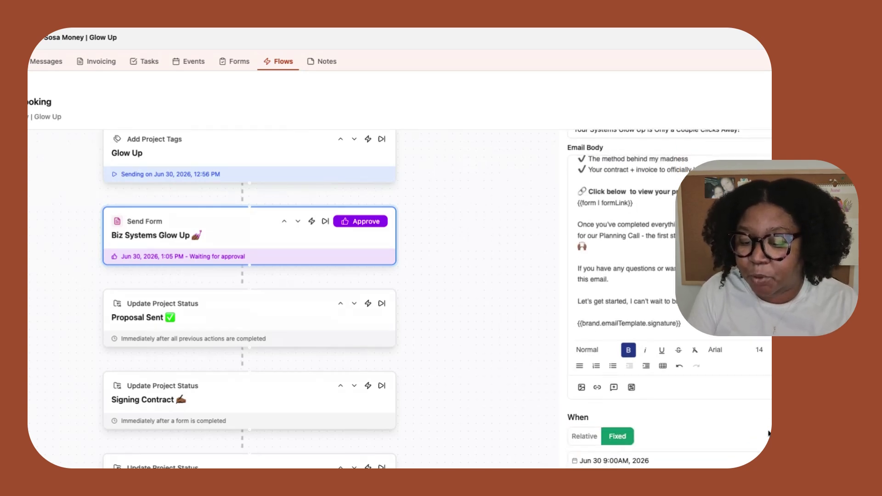
{"action": "scroll", "coordinate": [769, 434], "scroll_direction": "up", "scroll_amount": 10}
{"action": "key", "text": "Escape"}
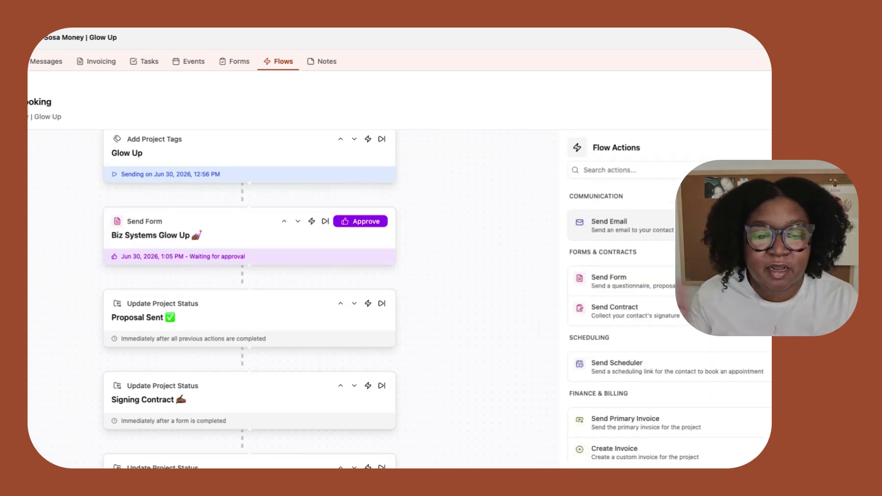
Open the project's "Biz Systems Glow Up" proposal and view its timeline stages for Planning Session, I Get to Work and You're Supported.
{"action": "left_click", "coordinate": [231, 64]}
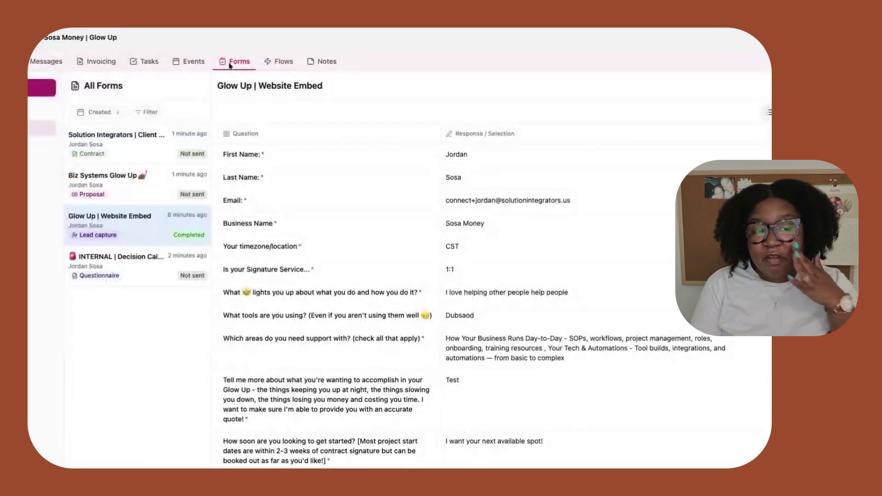
{"action": "left_click", "coordinate": [136, 194]}
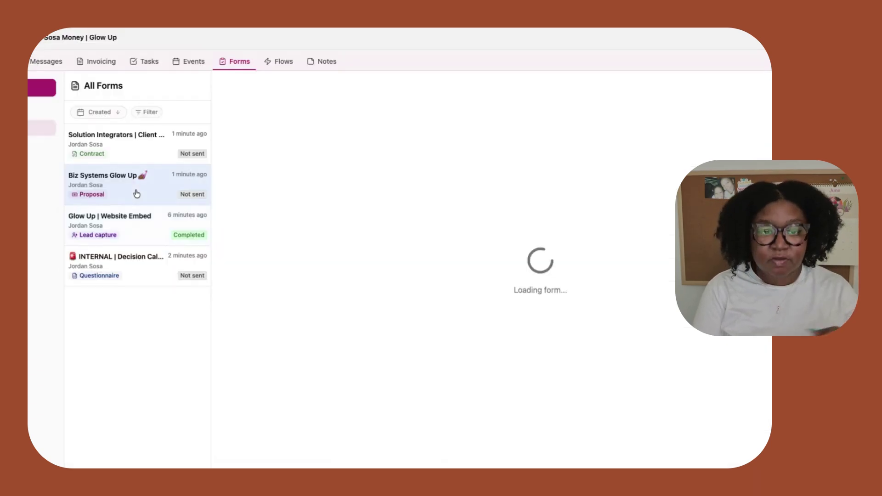
{"action": "scroll", "coordinate": [491, 294], "scroll_direction": "down", "scroll_amount": 10}
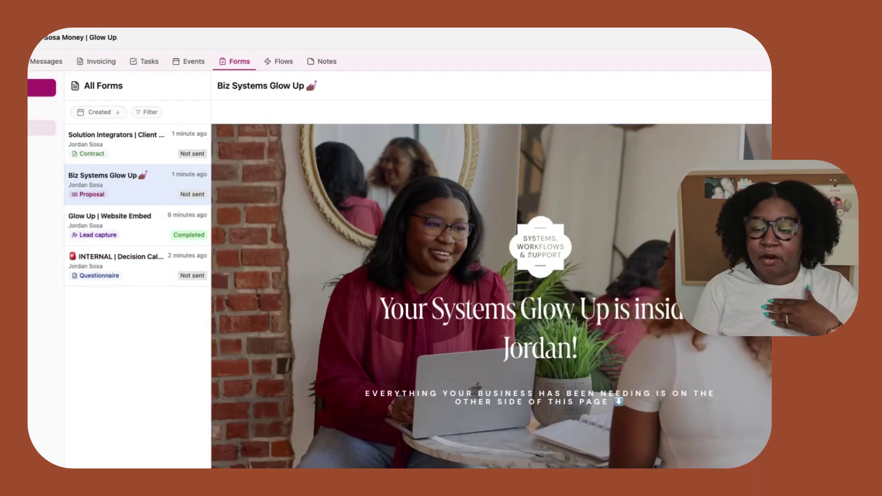
{"action": "scroll", "coordinate": [492, 294], "scroll_direction": "down", "scroll_amount": 10}
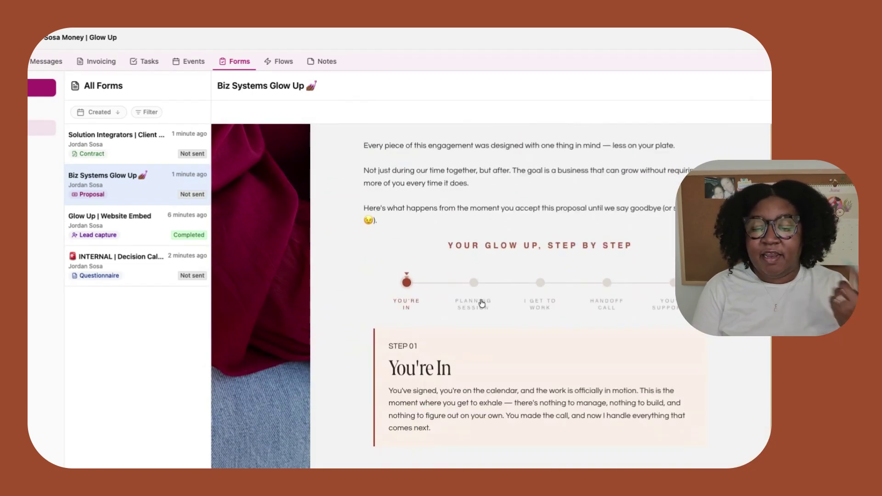
{"action": "left_click", "coordinate": [480, 302]}
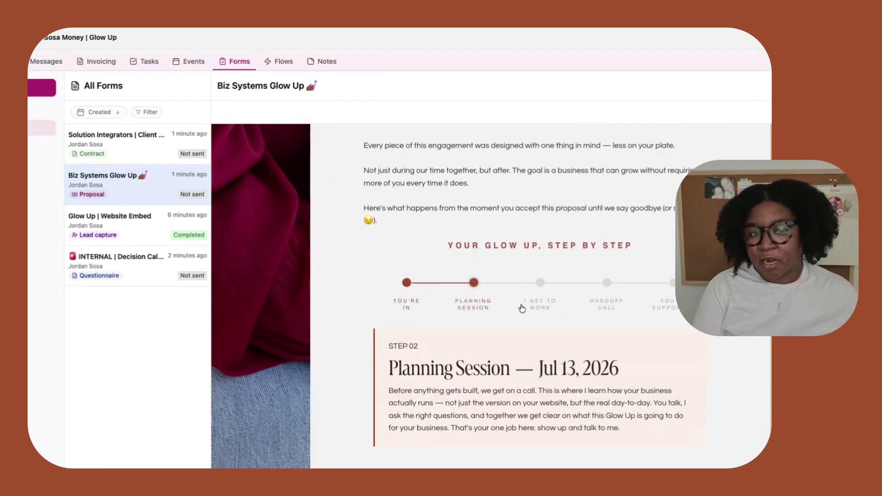
{"action": "left_click", "coordinate": [532, 305]}
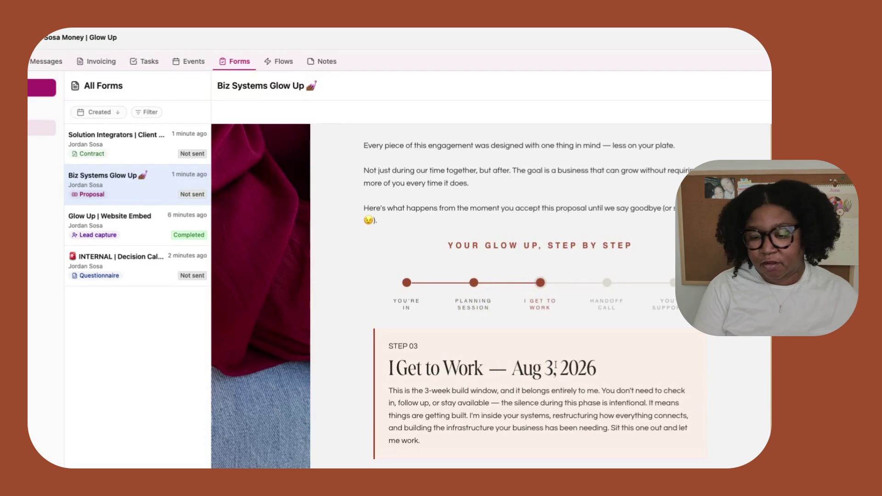
{"action": "left_click", "coordinate": [659, 302]}
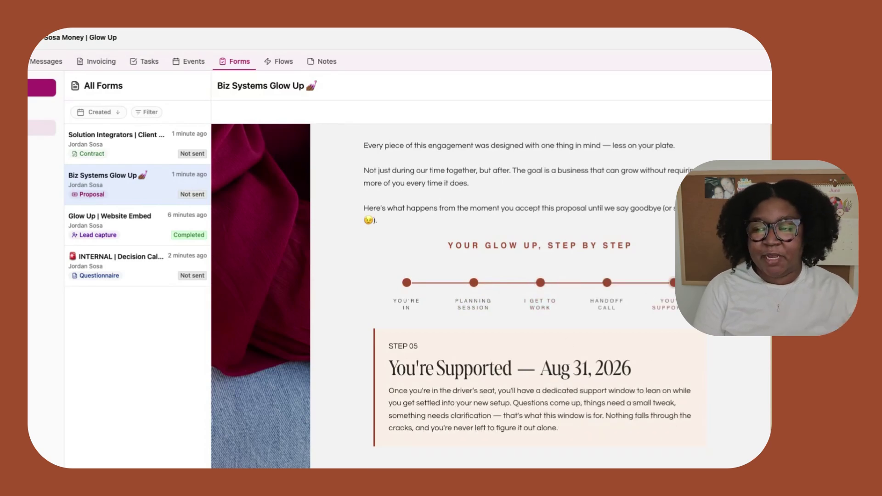
Review the rest of the proposal, covering the maintenance plan, payment terms, included services, total investment and the "Let's Get to Work!" instructions.
{"action": "scroll", "coordinate": [492, 295], "scroll_direction": "down", "scroll_amount": 20}
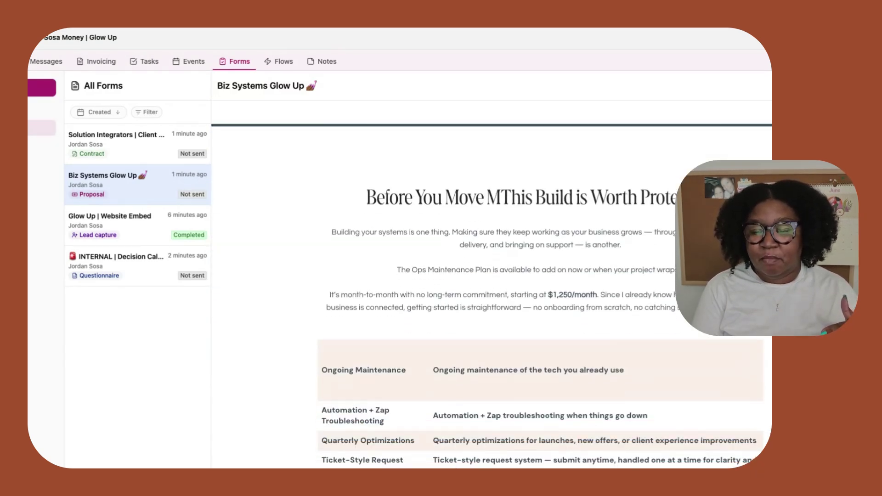
{"action": "scroll", "coordinate": [506, 325], "scroll_direction": "down", "scroll_amount": 15}
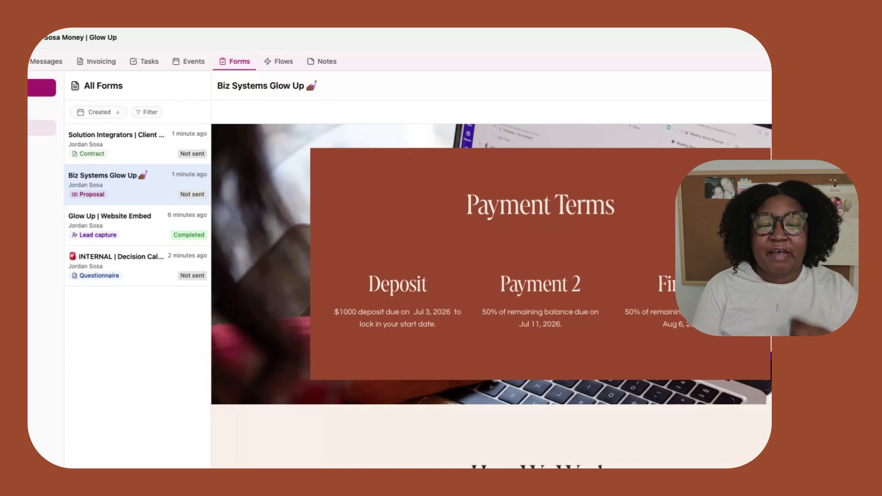
{"action": "scroll", "coordinate": [492, 294], "scroll_direction": "up", "scroll_amount": 20}
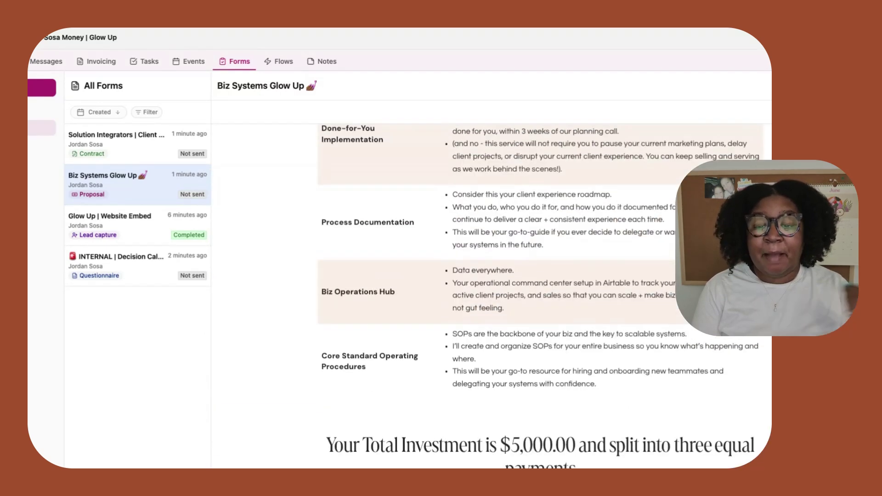
{"action": "scroll", "coordinate": [541, 295], "scroll_direction": "up", "scroll_amount": 2}
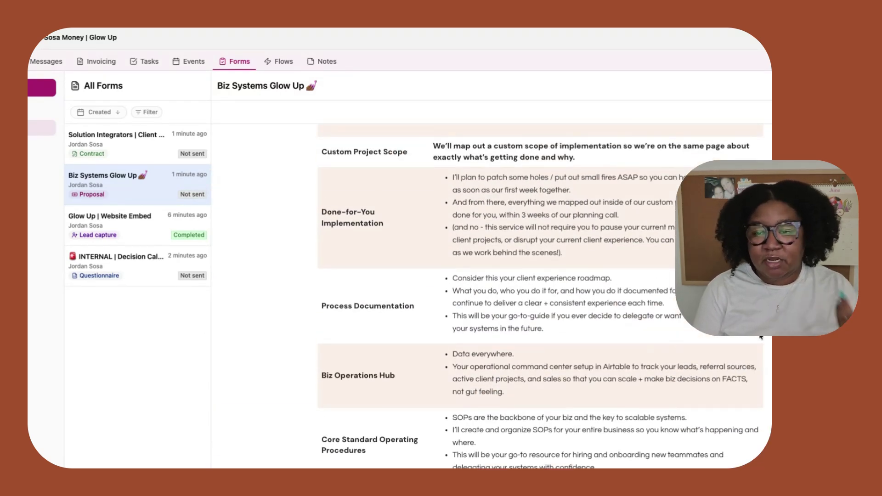
{"action": "scroll", "coordinate": [540, 295], "scroll_direction": "up", "scroll_amount": 8}
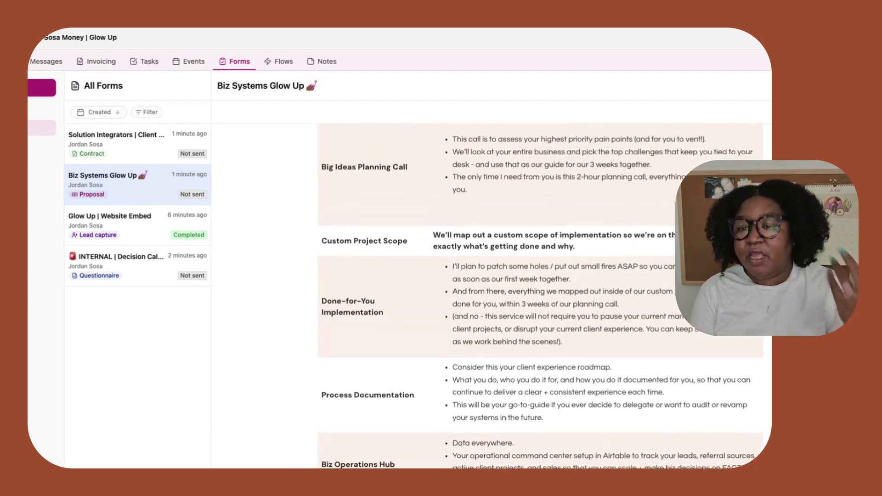
{"action": "scroll", "coordinate": [541, 295], "scroll_direction": "up", "scroll_amount": 3}
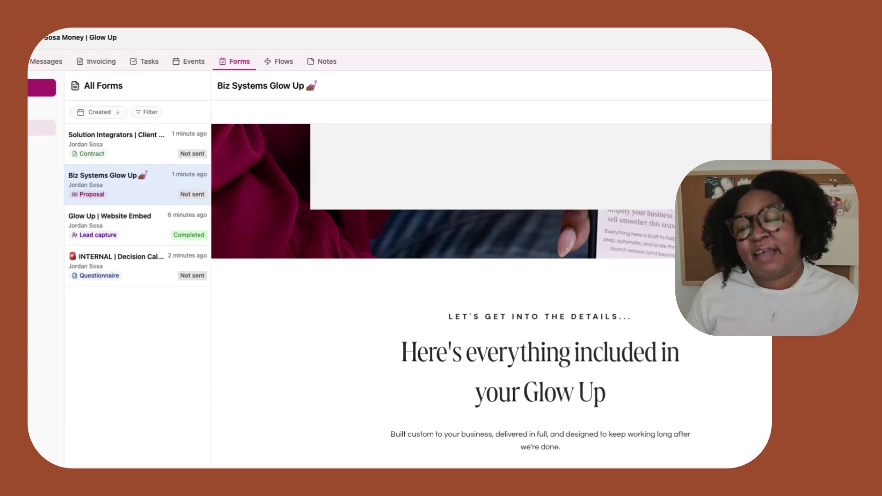
{"action": "scroll", "coordinate": [669, 405], "scroll_direction": "down", "scroll_amount": 4}
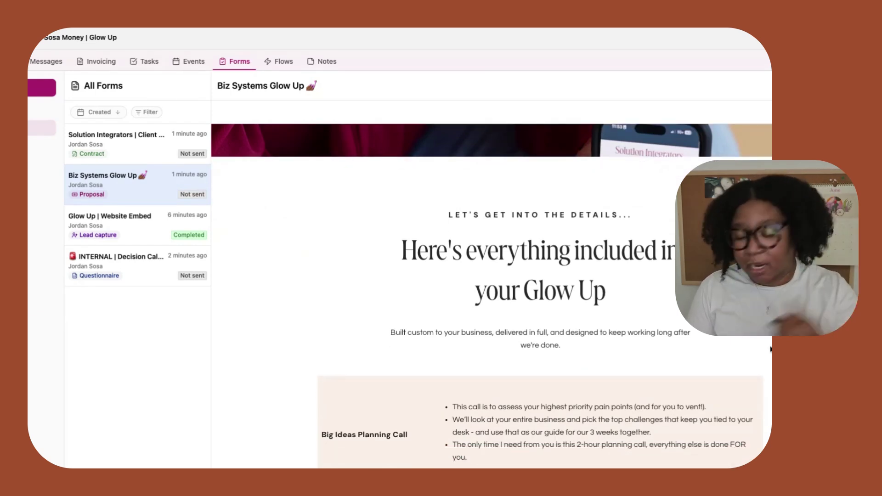
{"action": "scroll", "coordinate": [541, 318], "scroll_direction": "down", "scroll_amount": 10}
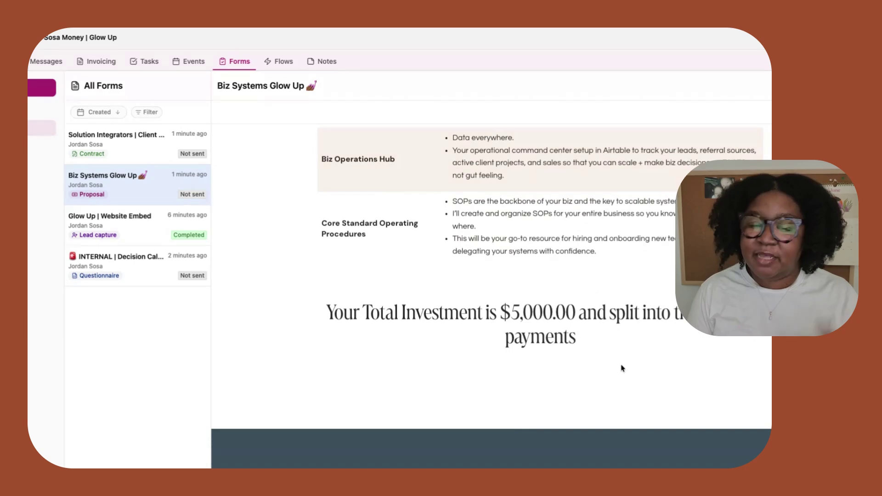
{"action": "scroll", "coordinate": [623, 368], "scroll_direction": "down", "scroll_amount": 10}
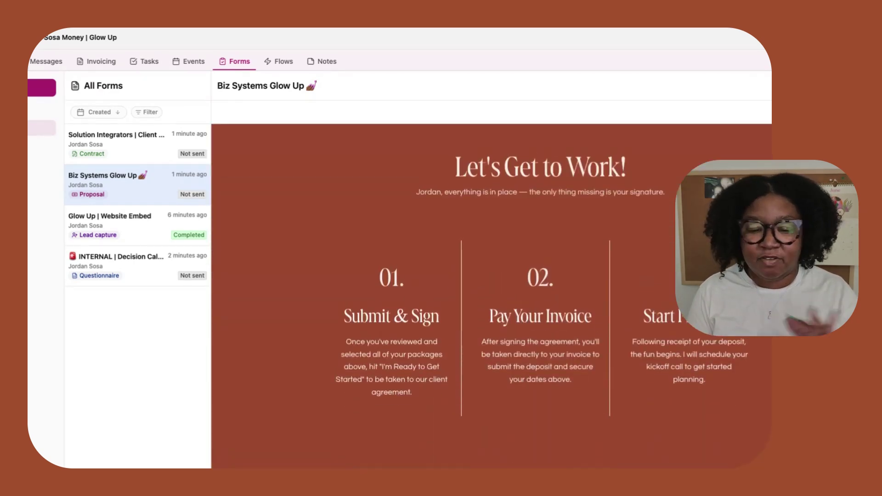
Approve the waiting "Biz Systems Glow Up" form action in the "Glow Up | Booking" flow.
{"action": "left_click", "coordinate": [283, 61]}
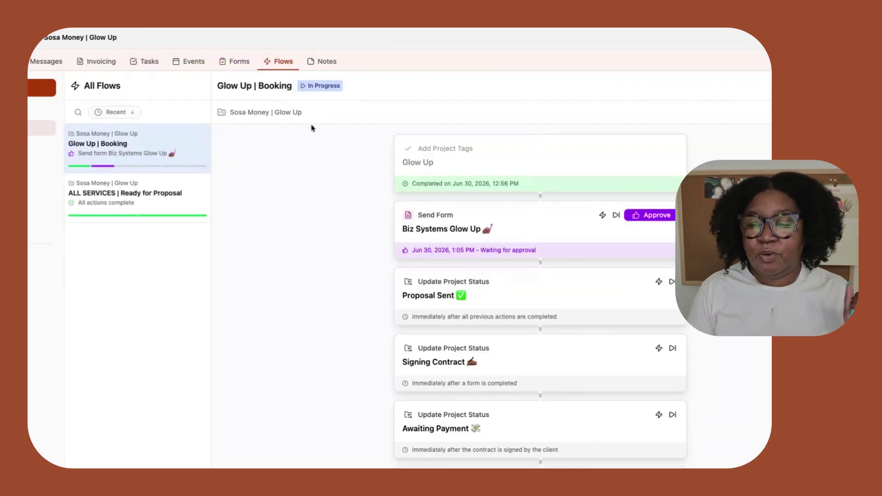
{"action": "left_click", "coordinate": [649, 221]}
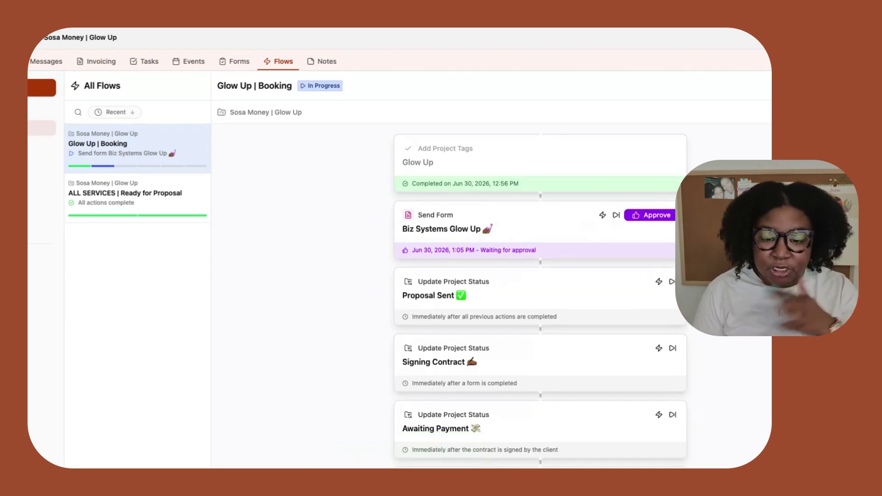
Run the booking flow's "Glow Up | Onboarding" start action immediately and open the onboarding flow.
{"action": "scroll", "coordinate": [540, 296], "scroll_direction": "down", "scroll_amount": 1}
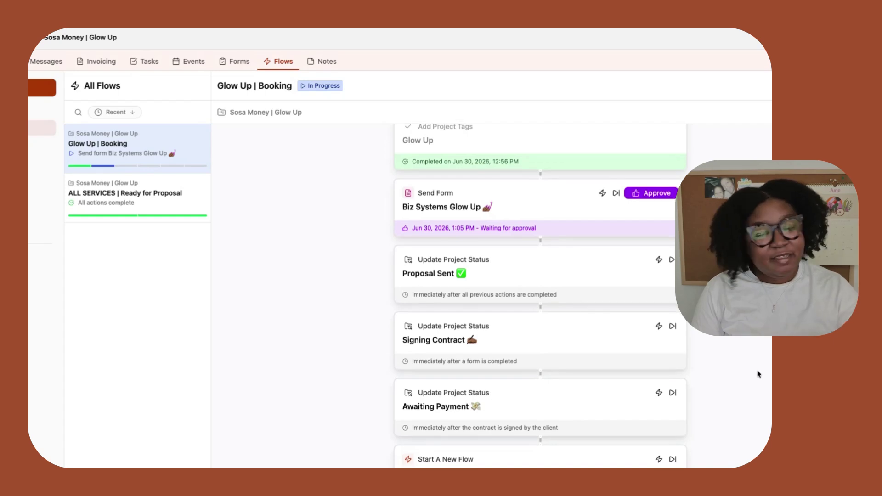
{"action": "scroll", "coordinate": [758, 373], "scroll_direction": "down", "scroll_amount": 1}
{"action": "scroll", "coordinate": [759, 373], "scroll_direction": "down", "scroll_amount": 1}
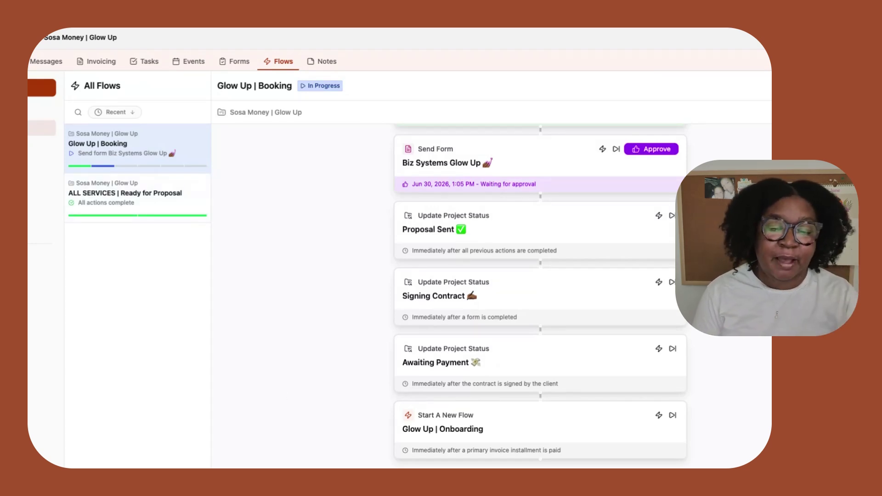
{"action": "left_click", "coordinate": [657, 419]}
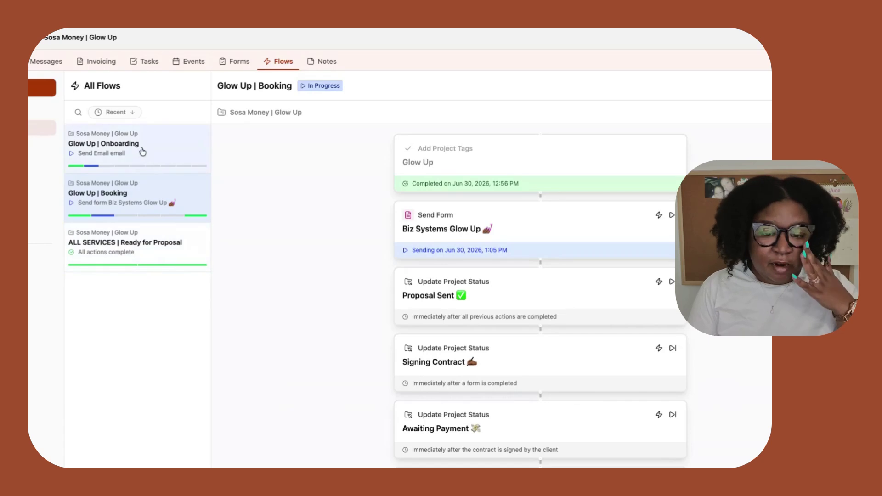
{"action": "left_click", "coordinate": [142, 150]}
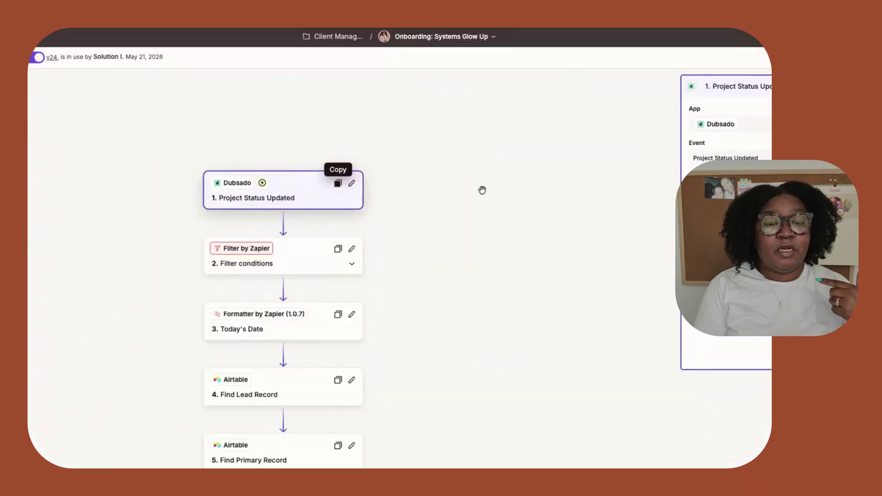
Examine the "Onboarding: Systems Glow Up" Zap in Zapier, from the Dubsado project status trigger through the final success and error branches.
{"action": "left_click_drag", "start_coordinate": [483, 189], "coordinate": [556, 98]}
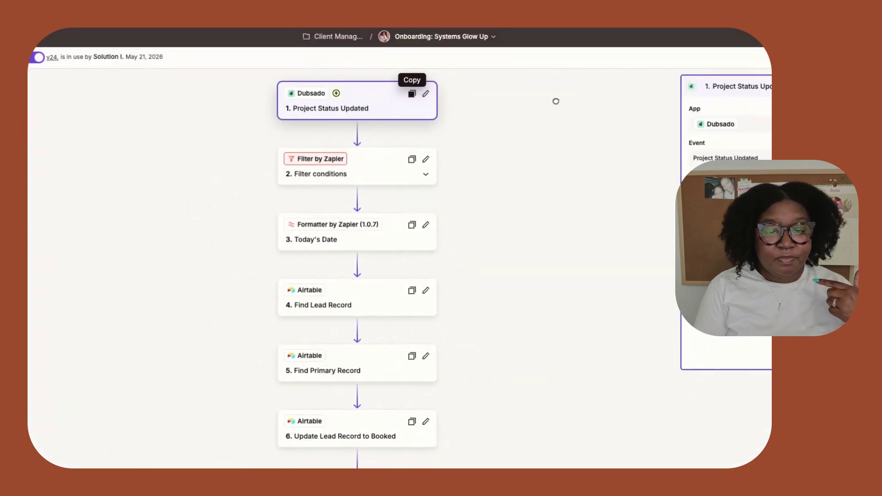
{"action": "scroll", "coordinate": [533, 184], "scroll_direction": "down", "scroll_amount": 4}
{"action": "scroll", "coordinate": [474, 135], "scroll_direction": "down", "scroll_amount": 1}
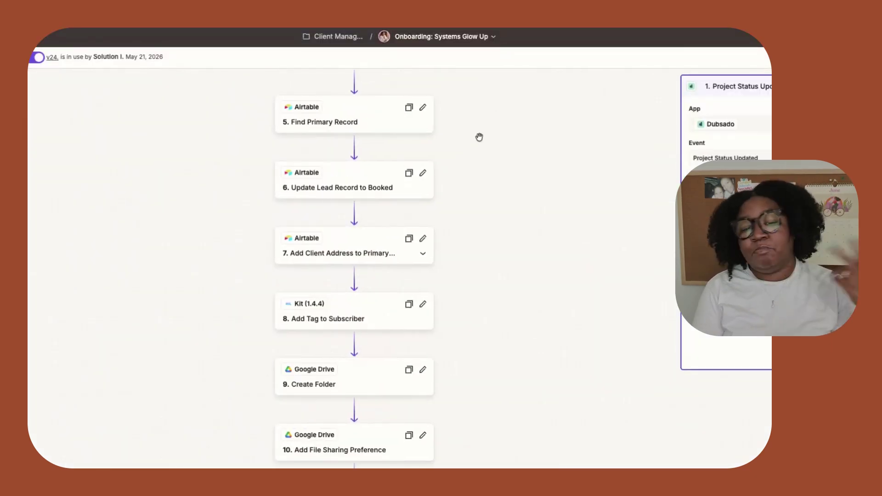
{"action": "left_click_drag", "start_coordinate": [495, 259], "coordinate": [488, 180]}
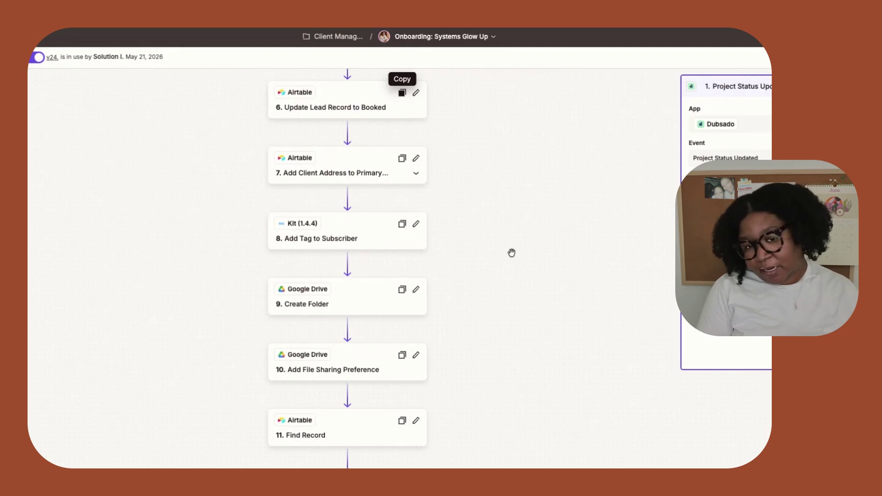
{"action": "left_click_drag", "start_coordinate": [512, 253], "coordinate": [509, 251]}
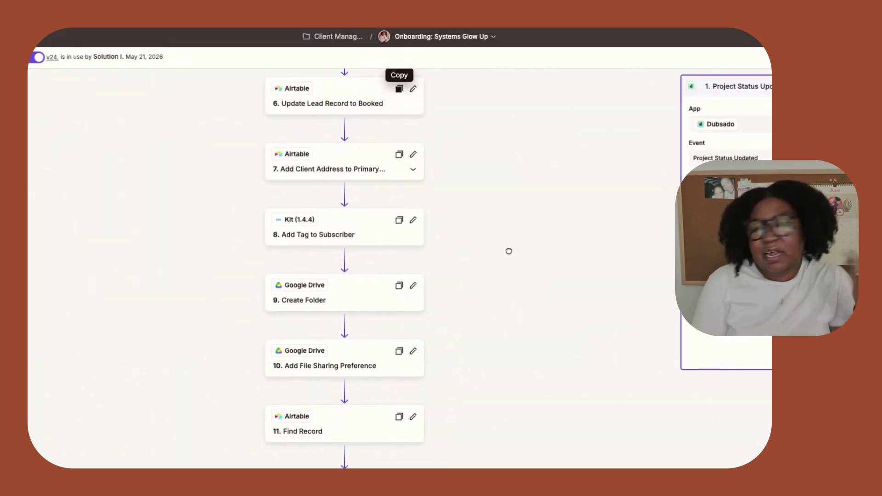
{"action": "scroll", "coordinate": [355, 228], "scroll_direction": "down", "scroll_amount": 1}
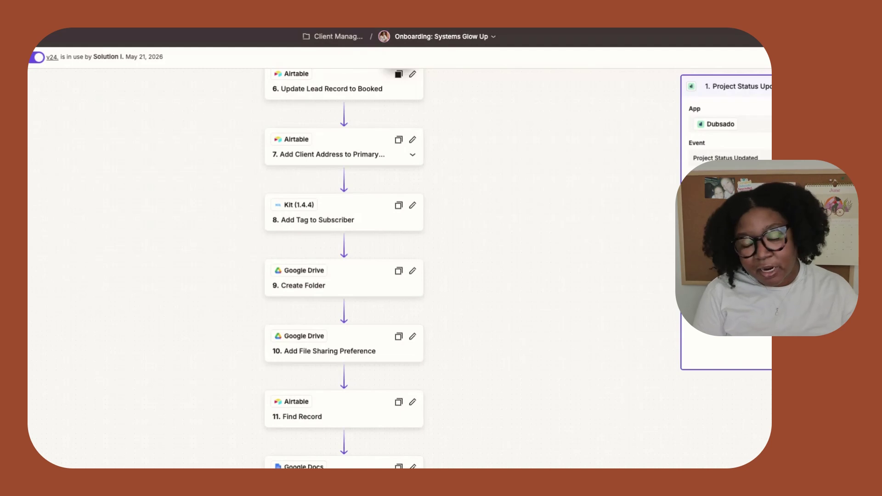
{"action": "scroll", "coordinate": [481, 152], "scroll_direction": "down", "scroll_amount": 5}
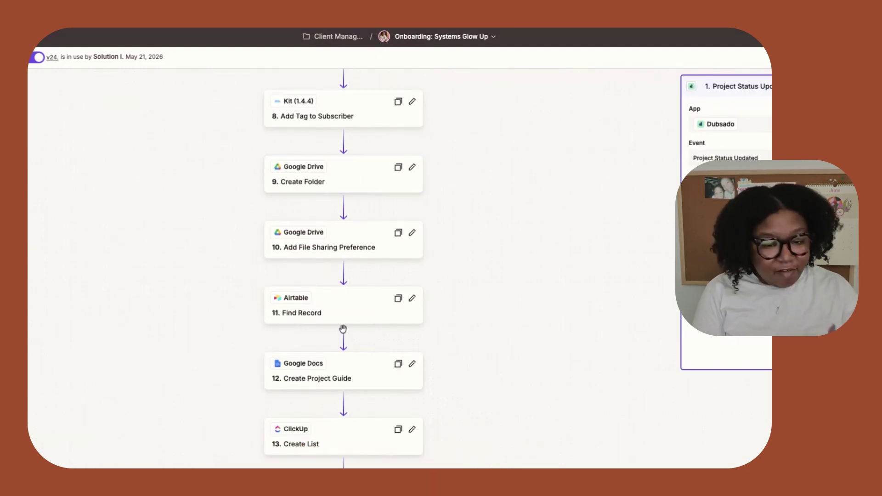
{"action": "scroll", "coordinate": [478, 338], "scroll_direction": "down", "scroll_amount": 5}
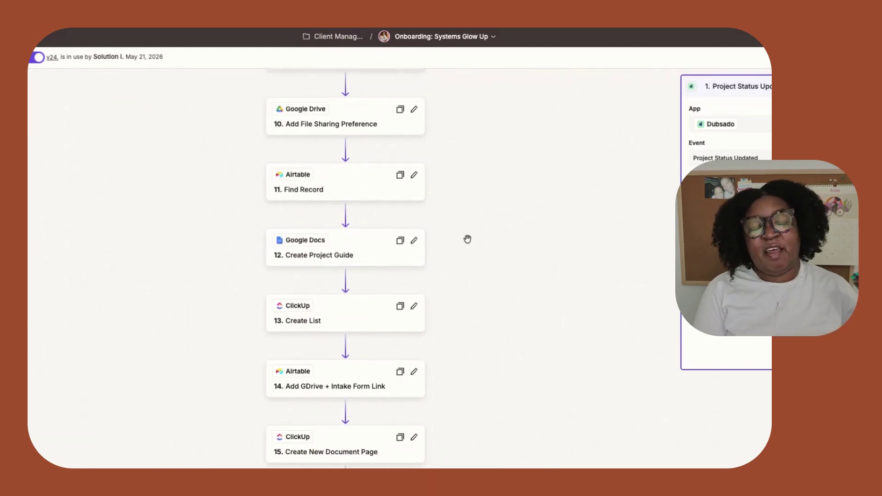
{"action": "scroll", "coordinate": [440, 274], "scroll_direction": "down", "scroll_amount": 5}
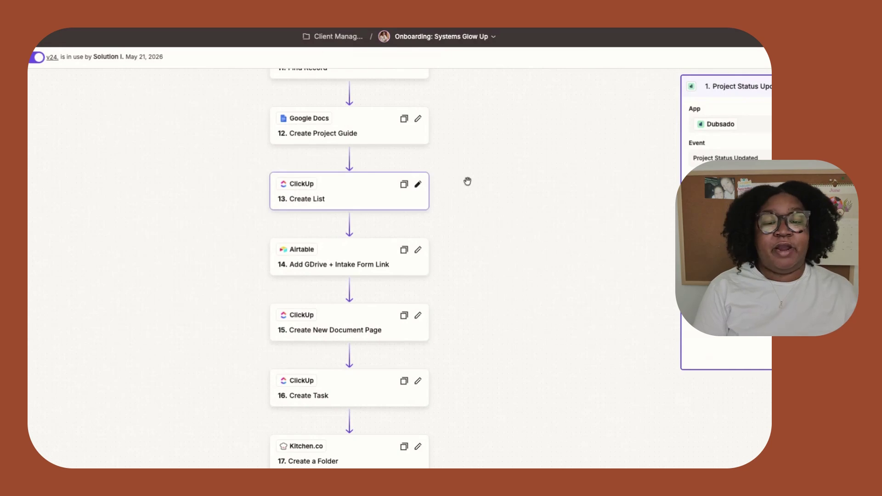
{"action": "scroll", "coordinate": [498, 193], "scroll_direction": "down", "scroll_amount": 3}
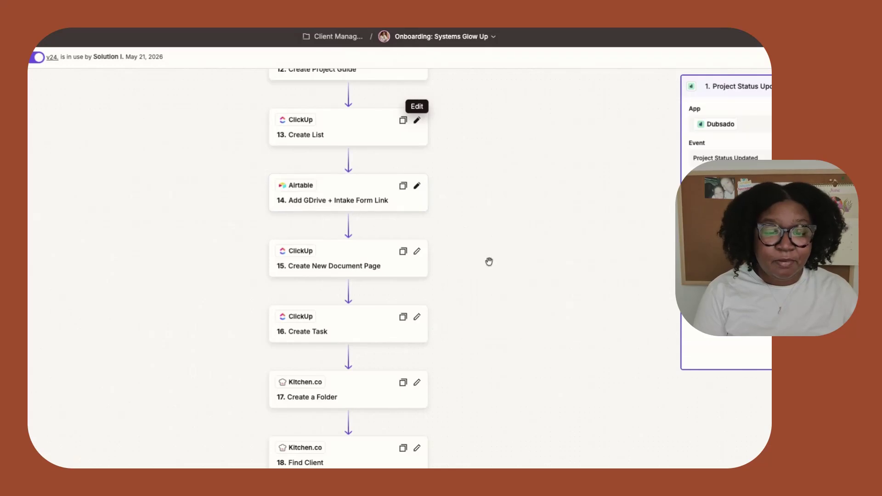
{"action": "scroll", "coordinate": [488, 260], "scroll_direction": "down", "scroll_amount": 5}
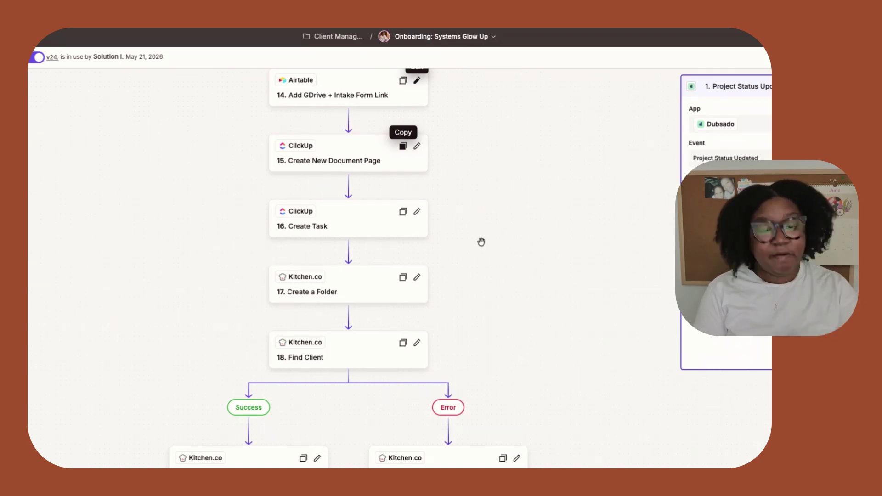
{"action": "scroll", "coordinate": [494, 273], "scroll_direction": "down", "scroll_amount": 3}
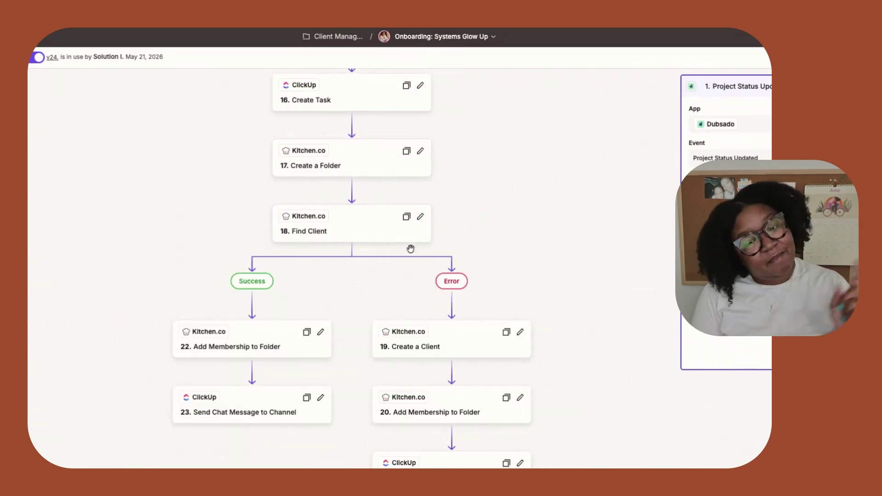
{"action": "scroll", "coordinate": [376, 244], "scroll_direction": "down", "scroll_amount": 1}
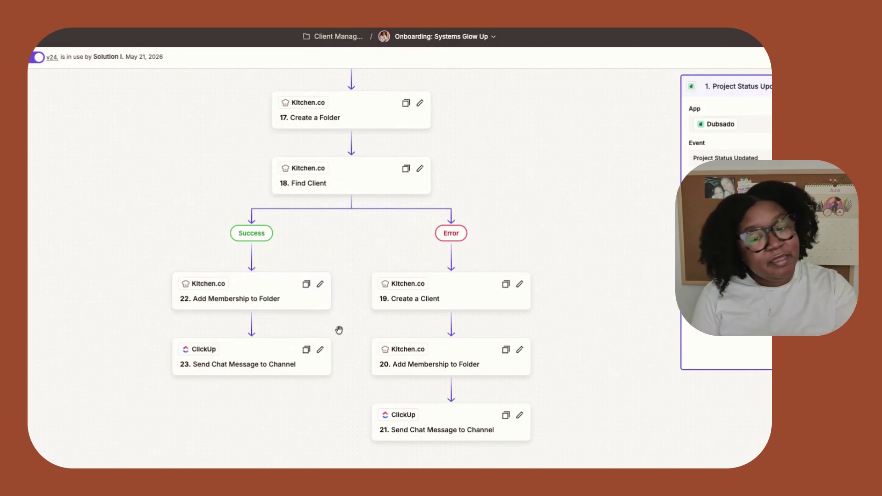
{"action": "scroll", "coordinate": [347, 425], "scroll_direction": "down", "scroll_amount": 1}
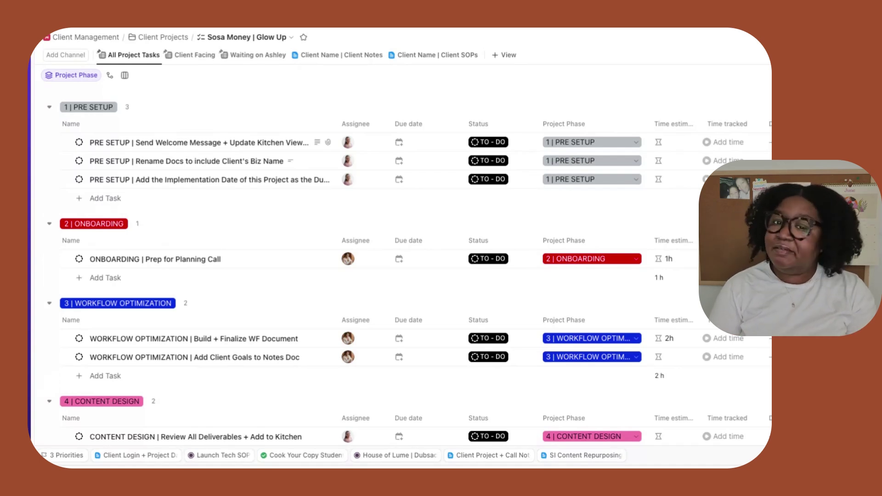
Review the "Sosa Money | Glow Up" project tasks by phase, from Pre Setup through Ongoing Support.
{"action": "scroll", "coordinate": [430, 309], "scroll_direction": "down", "scroll_amount": 6}
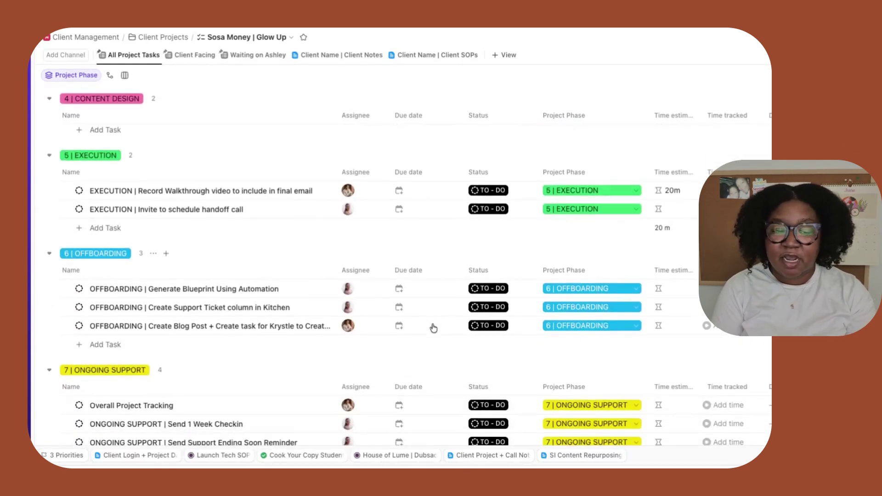
{"action": "scroll", "coordinate": [432, 325], "scroll_direction": "up", "scroll_amount": 6}
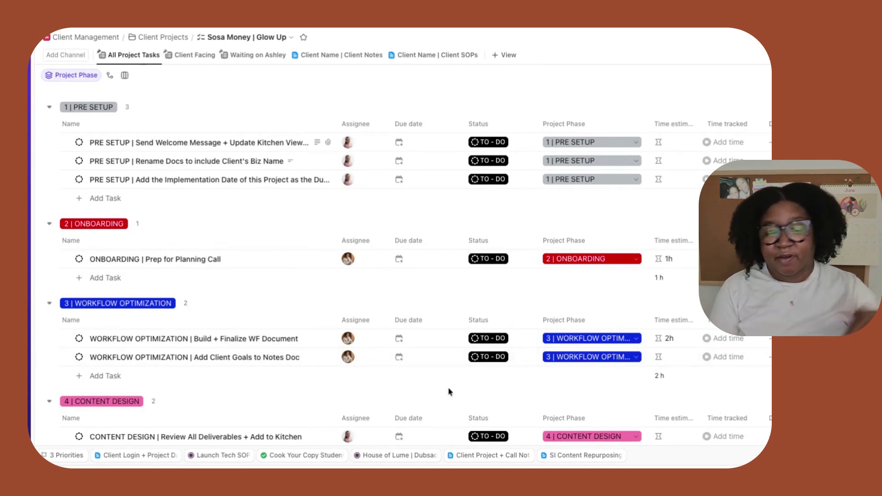
{"action": "scroll", "coordinate": [413, 374], "scroll_direction": "down", "scroll_amount": 2}
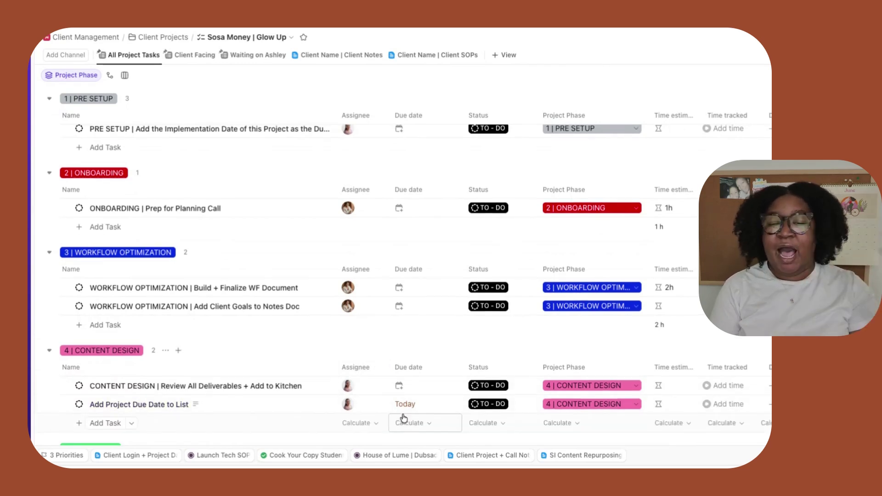
{"action": "scroll", "coordinate": [404, 417], "scroll_direction": "up", "scroll_amount": 2}
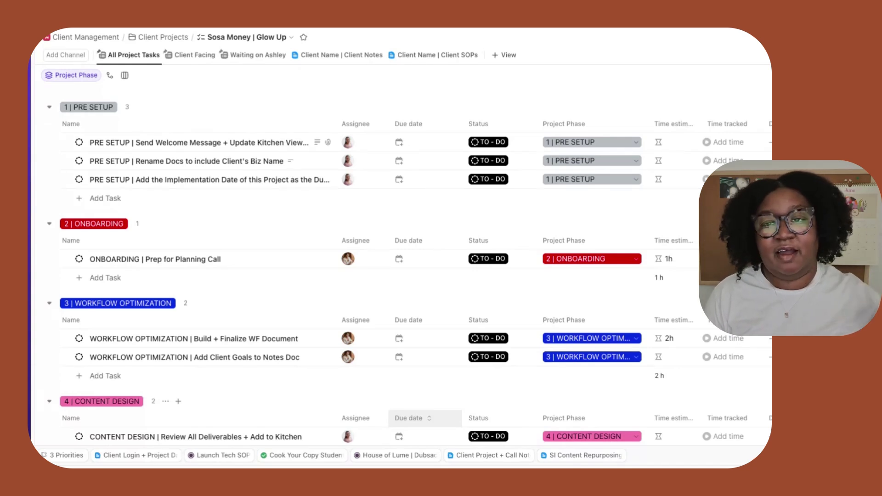
{"action": "scroll", "coordinate": [368, 253], "scroll_direction": "down", "scroll_amount": 10}
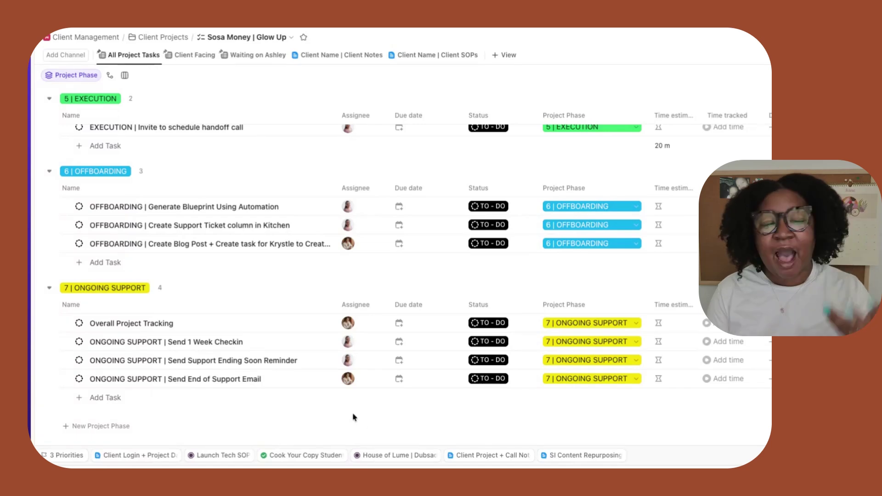
{"action": "scroll", "coordinate": [312, 268], "scroll_direction": "up", "scroll_amount": 5}
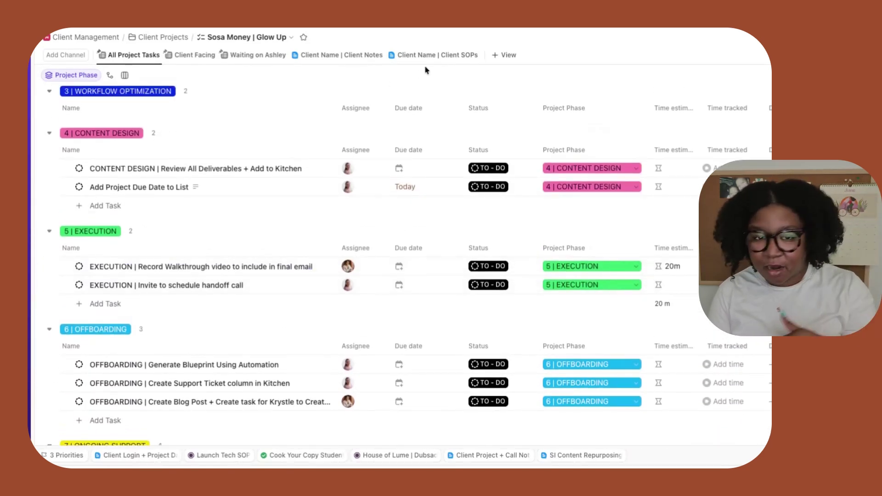
Look at the project's "Client Name | Client SOPs" and "Client Name | Client Notes" template documents.
{"action": "left_click", "coordinate": [434, 55]}
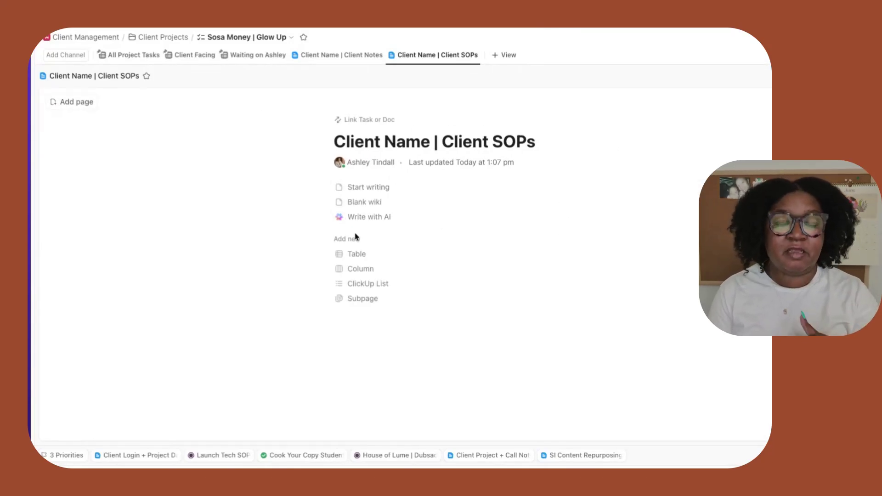
{"action": "left_click", "coordinate": [453, 338]}
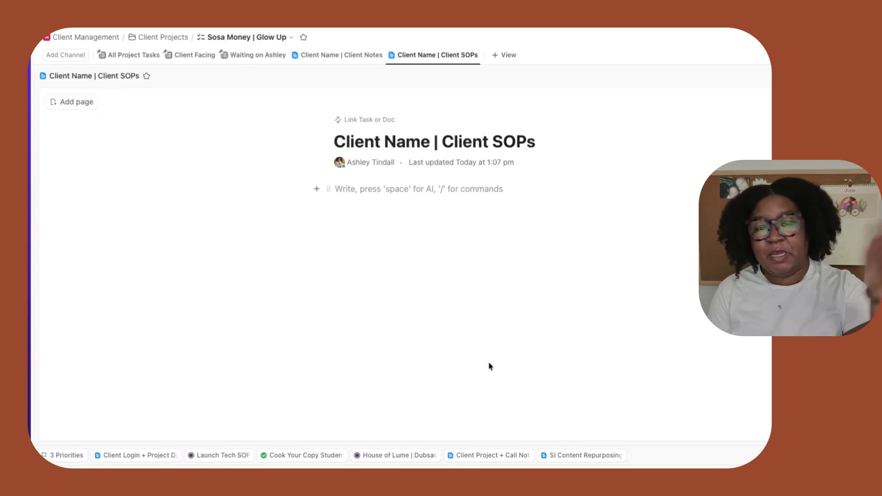
{"action": "left_click", "coordinate": [359, 55]}
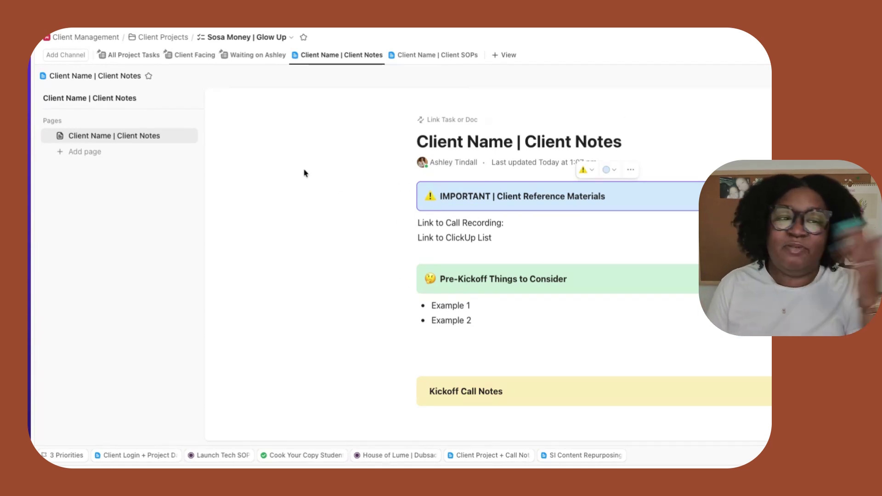
Return to all project tasks and review the Content Design, Execution, Offboarding and Ongoing Support phases.
{"action": "left_click", "coordinate": [133, 55]}
{"action": "scroll", "coordinate": [310, 251], "scroll_direction": "down", "scroll_amount": 5}
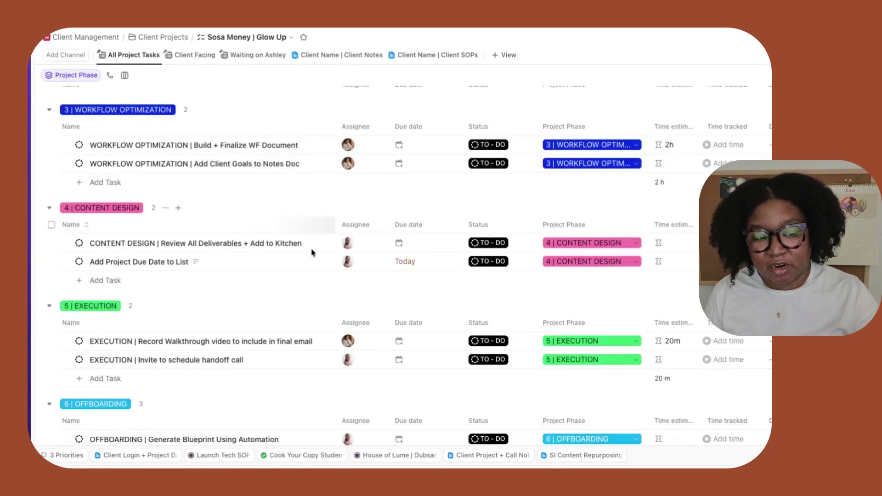
{"action": "scroll", "coordinate": [312, 253], "scroll_direction": "down", "scroll_amount": 2}
{"action": "scroll", "coordinate": [312, 252], "scroll_direction": "down", "scroll_amount": 2}
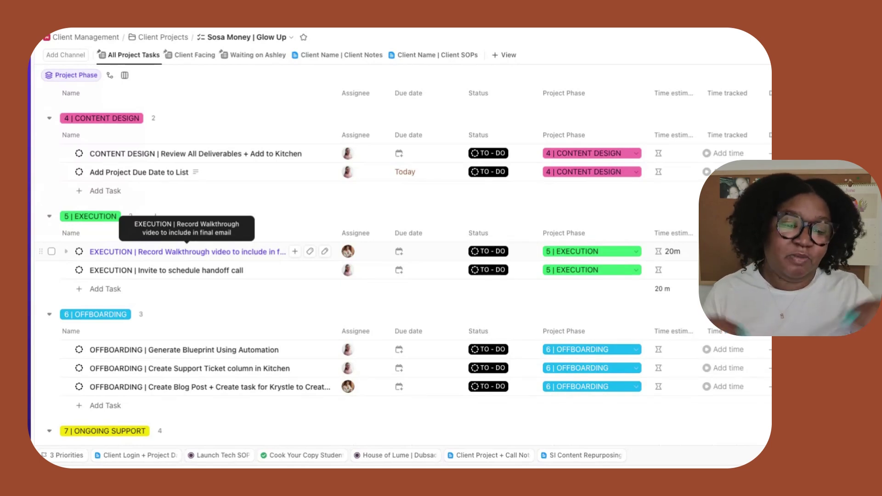
{"action": "scroll", "coordinate": [322, 322], "scroll_direction": "down", "scroll_amount": 3}
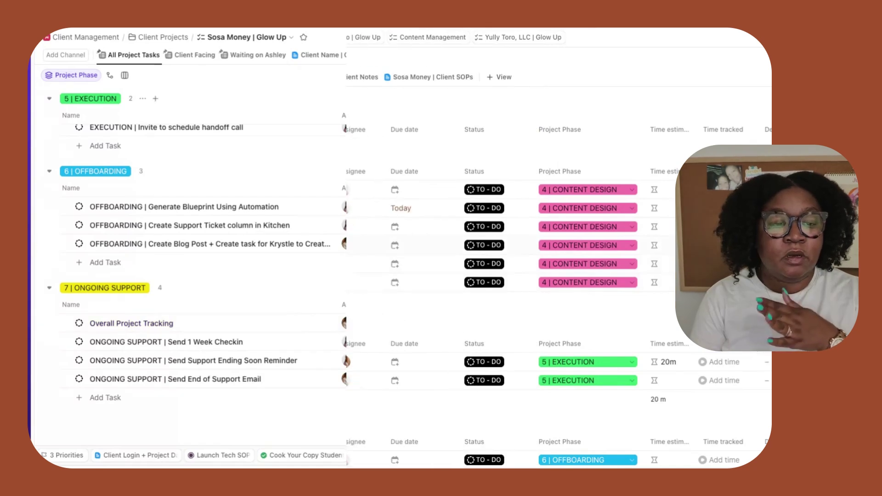
Tag the four Dubsado workflow and proposal tasks for Design Services and Branding Services as "client facing".
{"action": "left_click", "coordinate": [47, 227]}
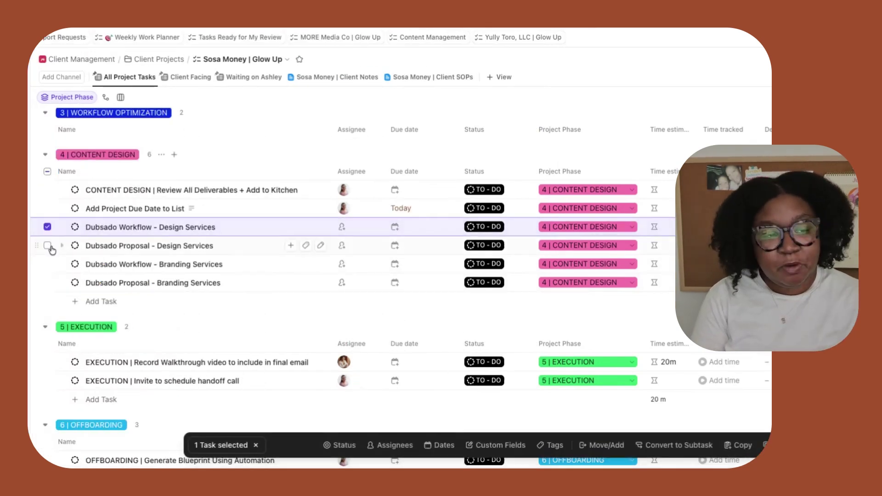
{"action": "left_click", "coordinate": [48, 246]}
{"action": "left_click", "coordinate": [48, 264]}
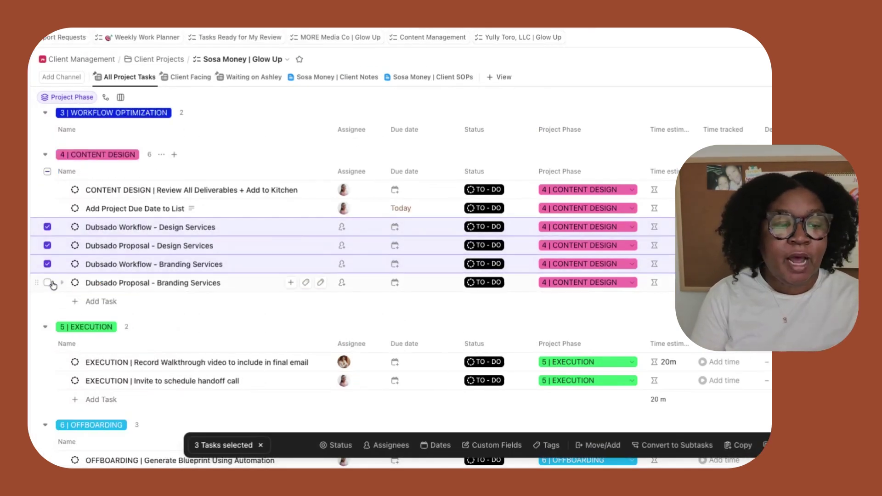
{"action": "left_click", "coordinate": [47, 283]}
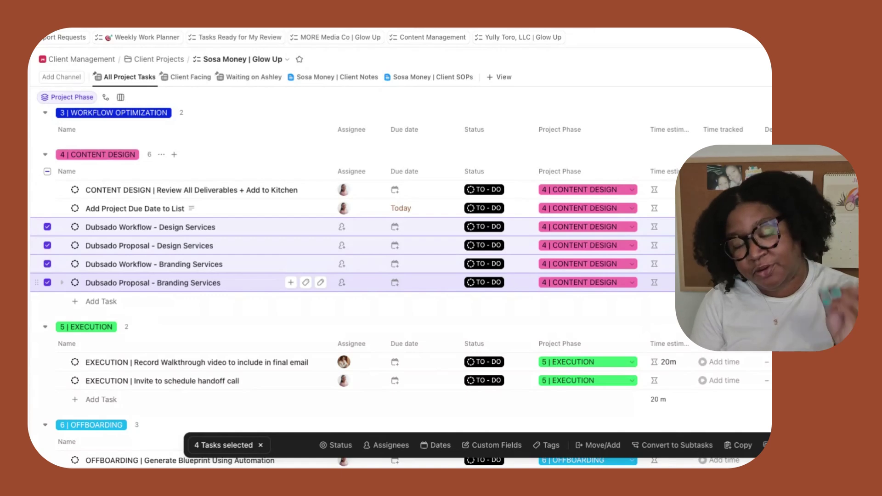
{"action": "left_click", "coordinate": [548, 445]}
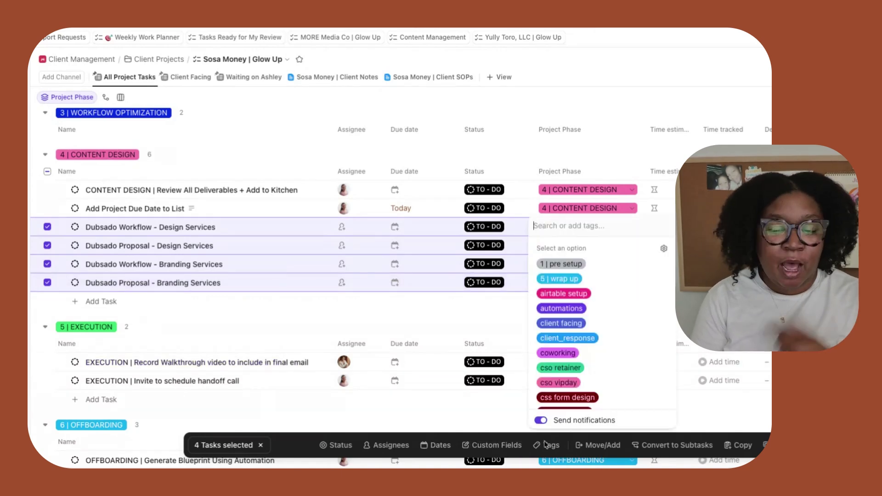
{"action": "left_click", "coordinate": [570, 323]}
{"action": "left_click", "coordinate": [260, 327]}
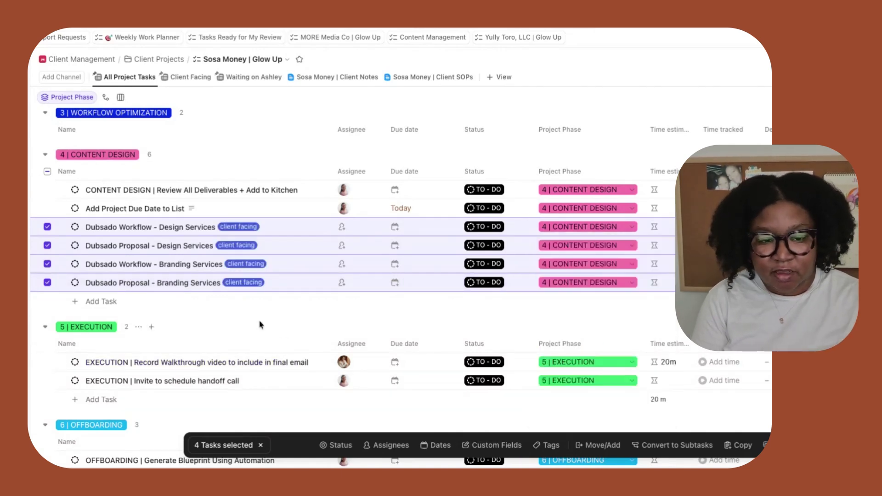
{"action": "left_click", "coordinate": [260, 446]}
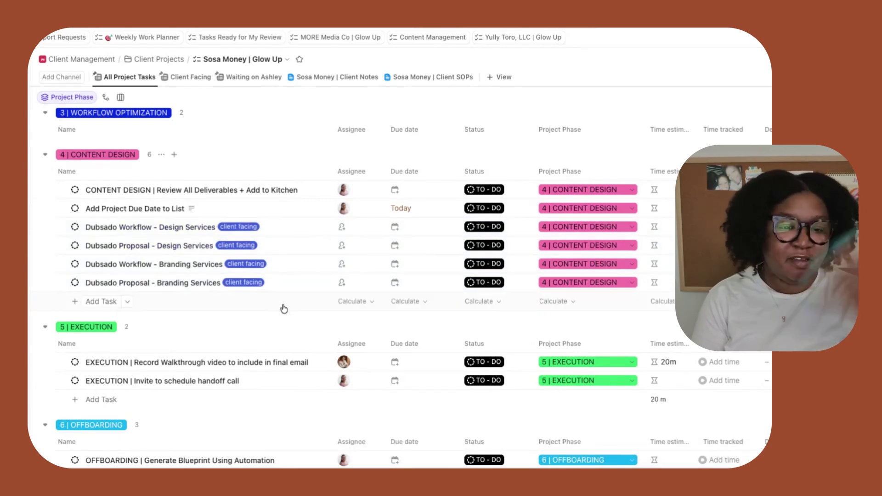
Set the "OFFBOARDING | Generate Blueprint Using Automation" task to the status that starts with "Generate".
{"action": "left_click", "coordinate": [433, 77]}
{"action": "left_click", "coordinate": [125, 76]}
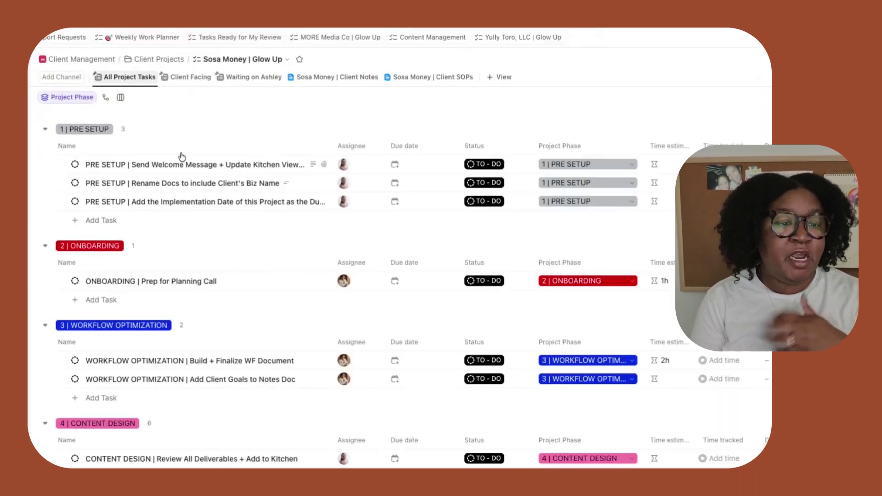
{"action": "scroll", "coordinate": [246, 347], "scroll_direction": "down", "scroll_amount": 10}
{"action": "left_click", "coordinate": [484, 312]}
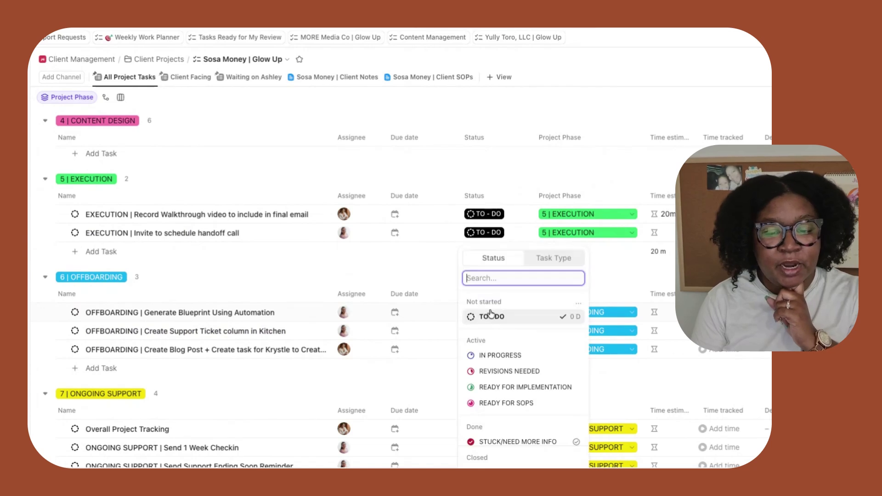
{"action": "scroll", "coordinate": [506, 365], "scroll_direction": "down", "scroll_amount": 3}
{"action": "left_click", "coordinate": [517, 416]}
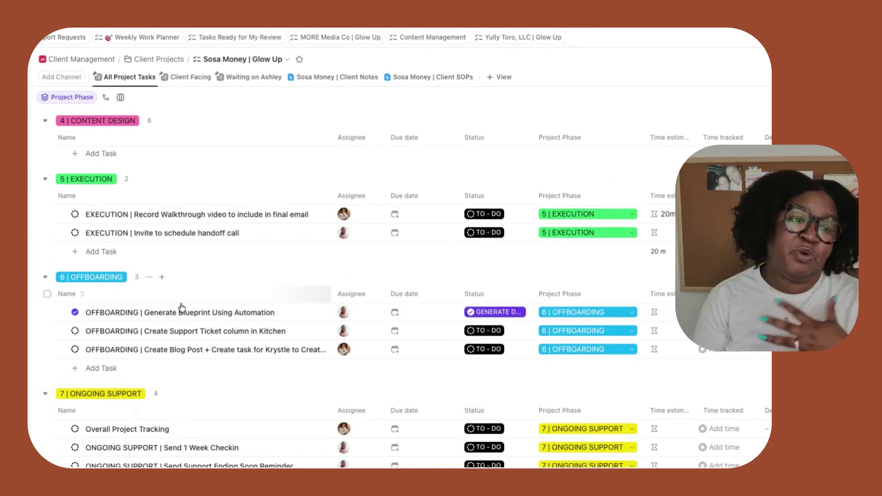
{"action": "scroll", "coordinate": [226, 321], "scroll_direction": "up", "scroll_amount": 5}
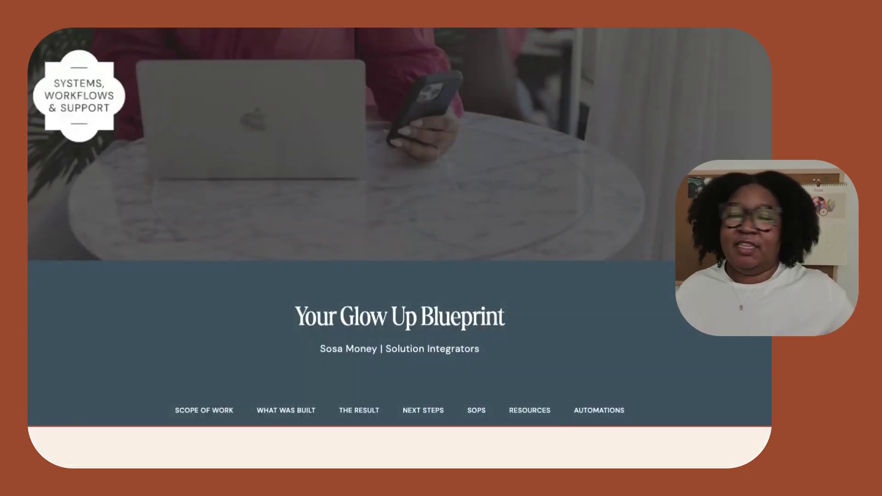
Read the opening of the Glow Up Blueprint page, covering why the project existed, the problems to solve and the scope of work.
{"action": "scroll", "coordinate": [400, 248], "scroll_direction": "down", "scroll_amount": 6}
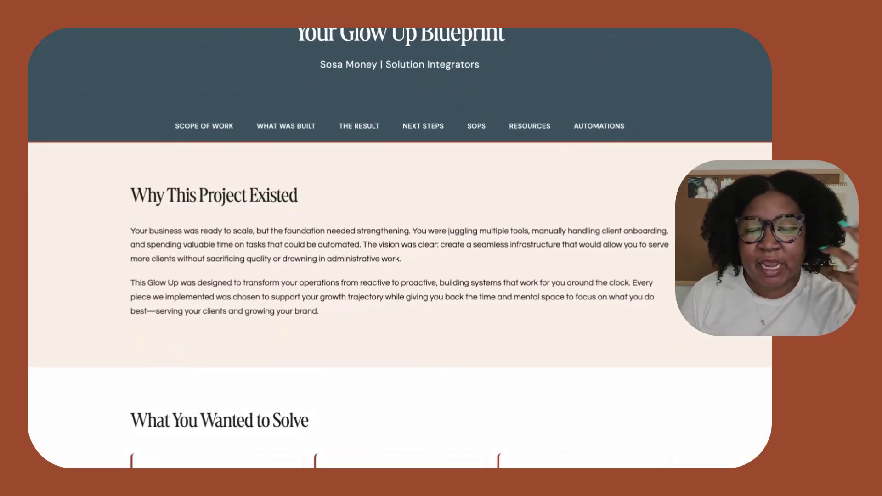
{"action": "scroll", "coordinate": [496, 216], "scroll_direction": "down", "scroll_amount": 3}
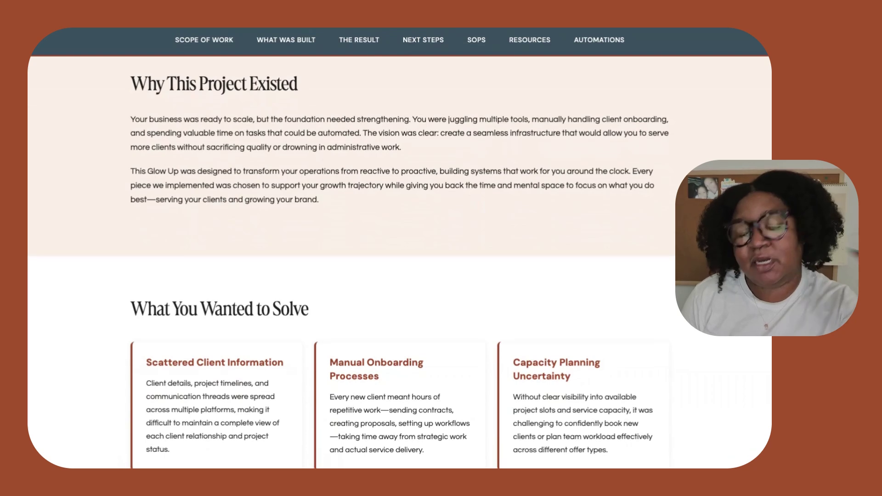
{"action": "scroll", "coordinate": [349, 269], "scroll_direction": "down", "scroll_amount": 1}
{"action": "scroll", "coordinate": [349, 262], "scroll_direction": "down", "scroll_amount": 4}
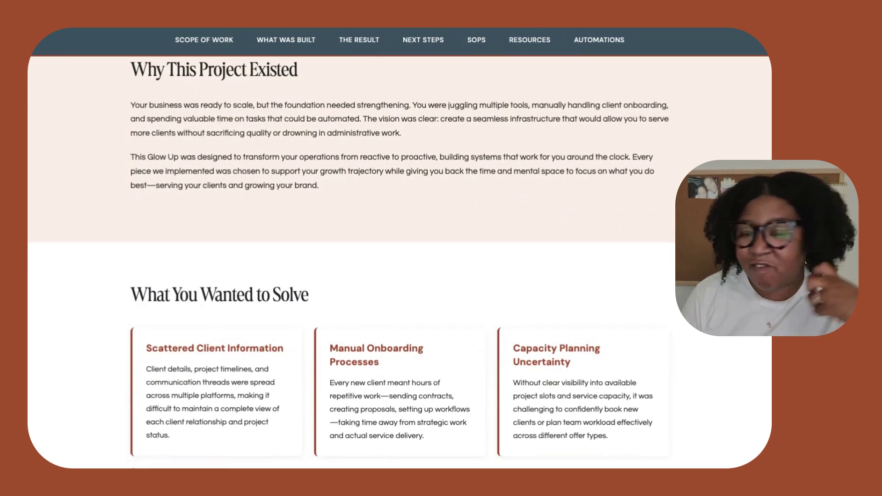
{"action": "scroll", "coordinate": [349, 262], "scroll_direction": "down", "scroll_amount": 4}
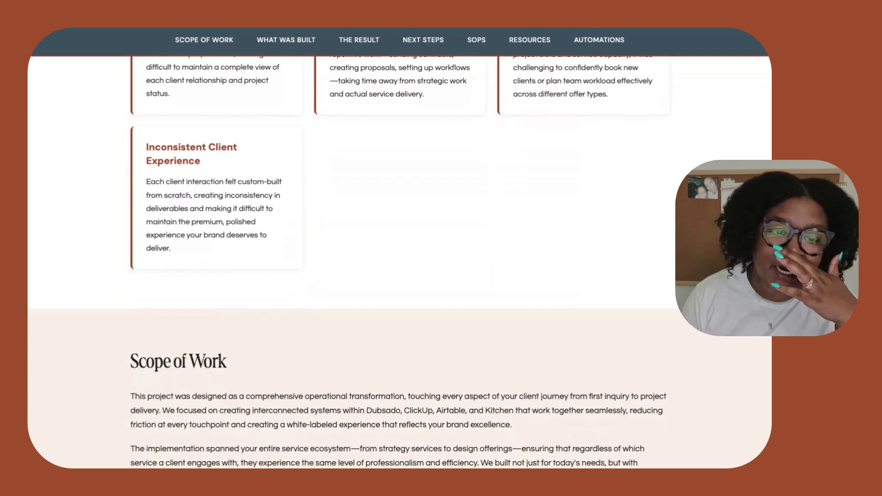
{"action": "scroll", "coordinate": [350, 262], "scroll_direction": "down", "scroll_amount": 5}
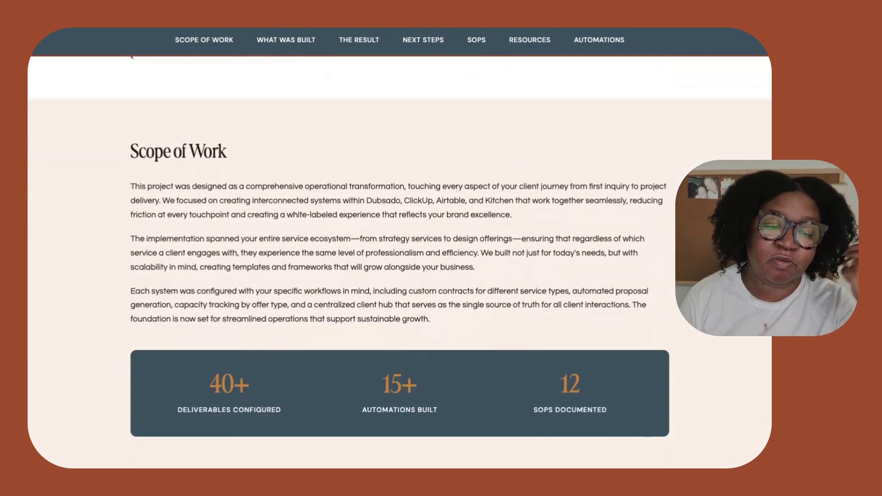
Read the blueprint's descriptions of the systems built and the before-and-after comparison under "The Result".
{"action": "scroll", "coordinate": [349, 262], "scroll_direction": "down", "scroll_amount": 13}
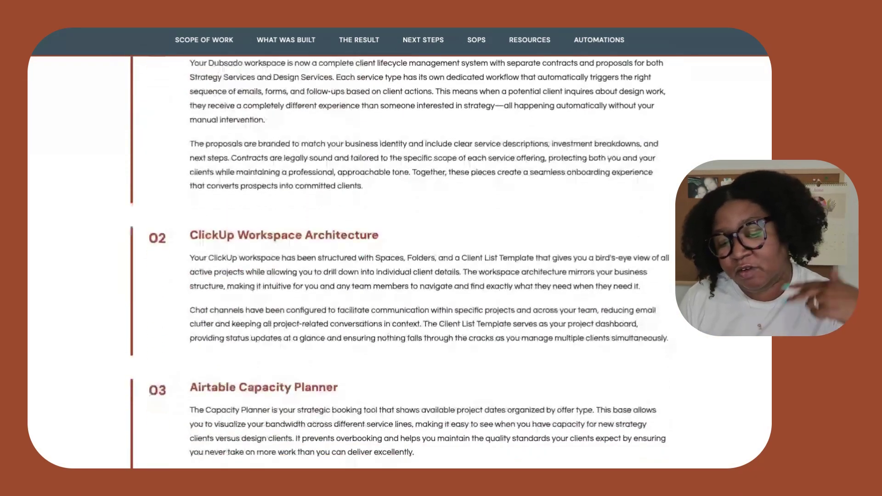
{"action": "scroll", "coordinate": [350, 262], "scroll_direction": "down", "scroll_amount": 8}
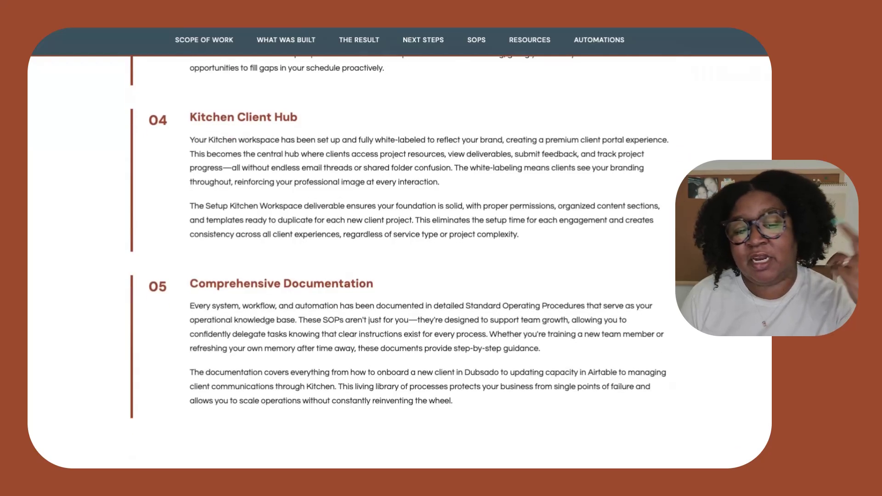
{"action": "scroll", "coordinate": [350, 262], "scroll_direction": "down", "scroll_amount": 4}
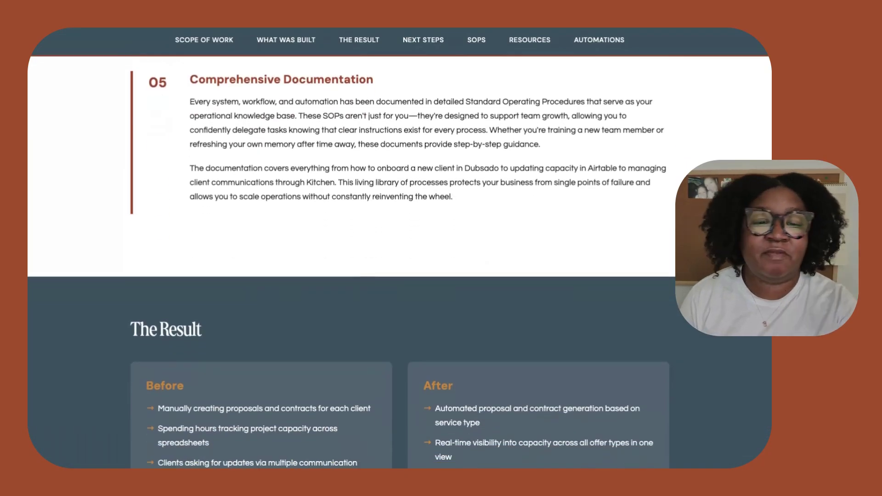
{"action": "scroll", "coordinate": [349, 262], "scroll_direction": "down", "scroll_amount": 5}
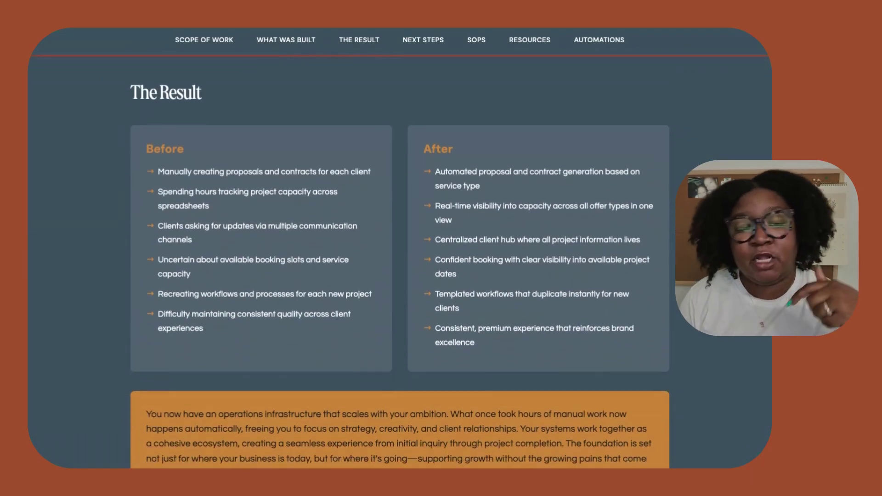
{"action": "scroll", "coordinate": [349, 262], "scroll_direction": "down", "scroll_amount": 8}
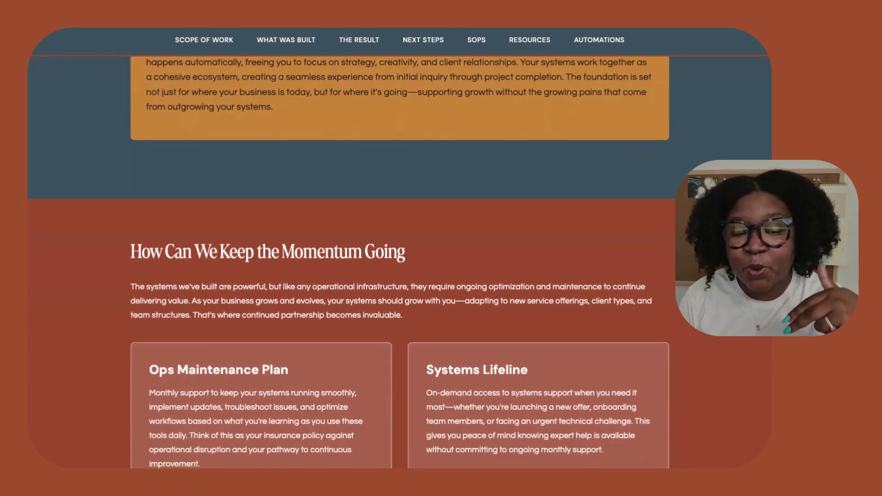
Review the blueprint's Ops Maintenance Plan and Systems Lifeline options and its list of Standard Operating Procedures.
{"action": "scroll", "coordinate": [349, 262], "scroll_direction": "down", "scroll_amount": 3}
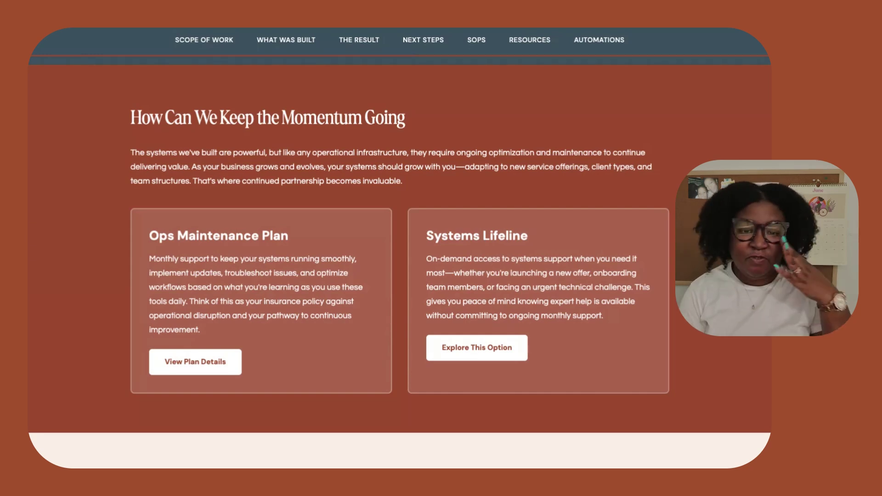
{"action": "scroll", "coordinate": [400, 262], "scroll_direction": "down", "scroll_amount": 1}
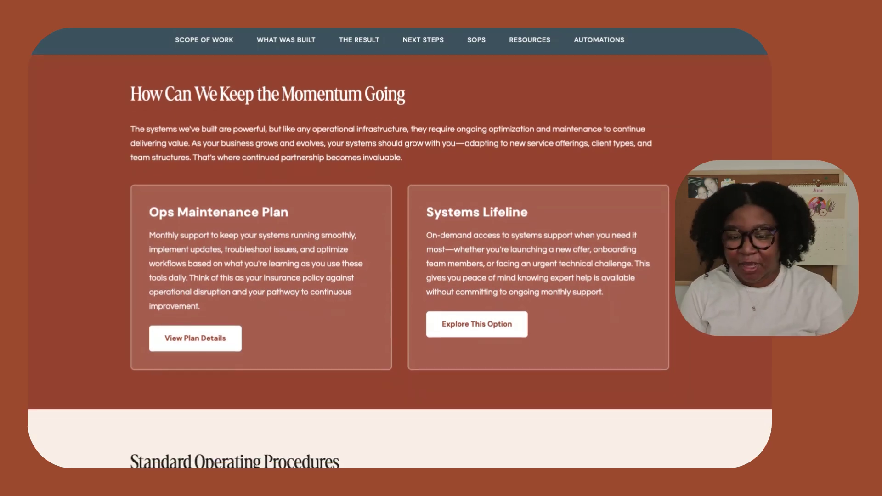
{"action": "scroll", "coordinate": [471, 357], "scroll_direction": "down", "scroll_amount": 10}
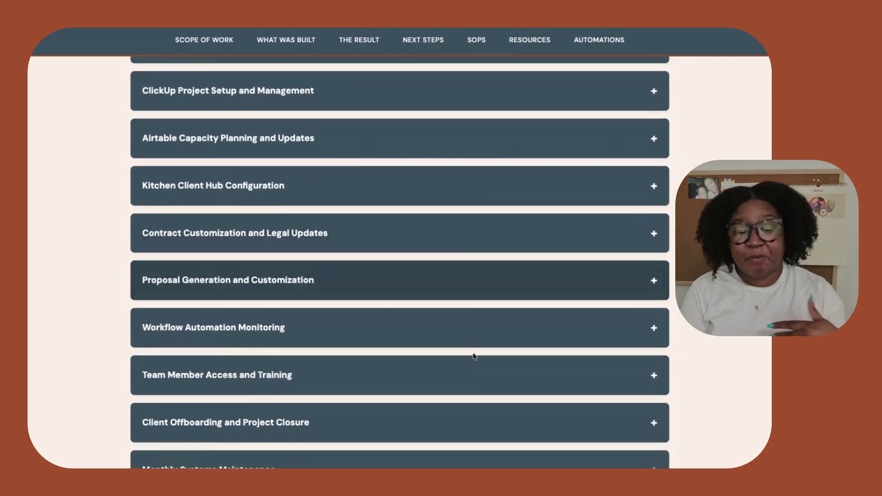
Expand the "Workflow Automation Monitoring" SOP to read its summary and collapse it again.
{"action": "left_click", "coordinate": [466, 335]}
{"action": "scroll", "coordinate": [465, 336], "scroll_direction": "down", "scroll_amount": 4}
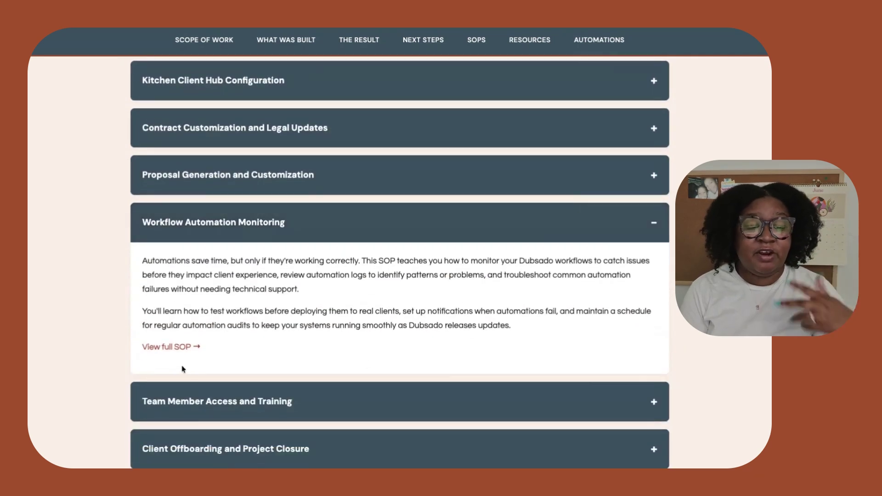
{"action": "left_click", "coordinate": [361, 236]}
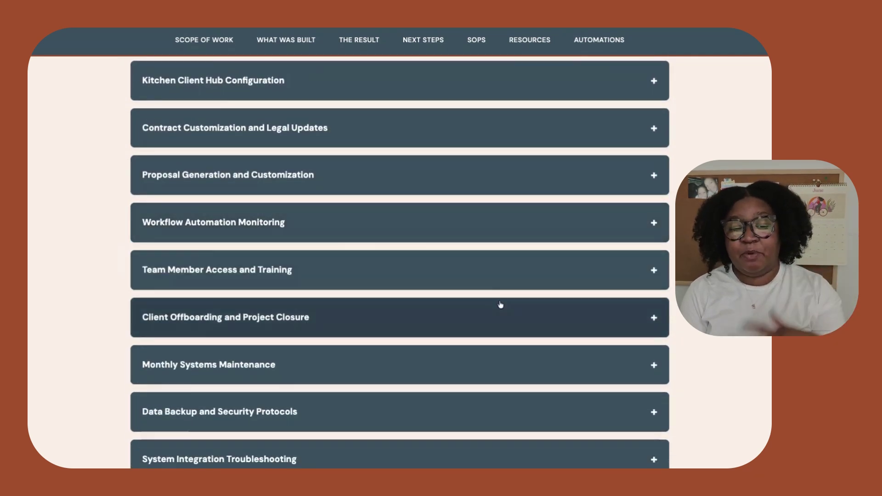
Review the blueprint's Resources links and Automations Tracker table, and return to the "How Can We Keep the Momentum Going" section.
{"action": "scroll", "coordinate": [500, 303], "scroll_direction": "down", "scroll_amount": 5}
{"action": "scroll", "coordinate": [501, 304], "scroll_direction": "down", "scroll_amount": 10}
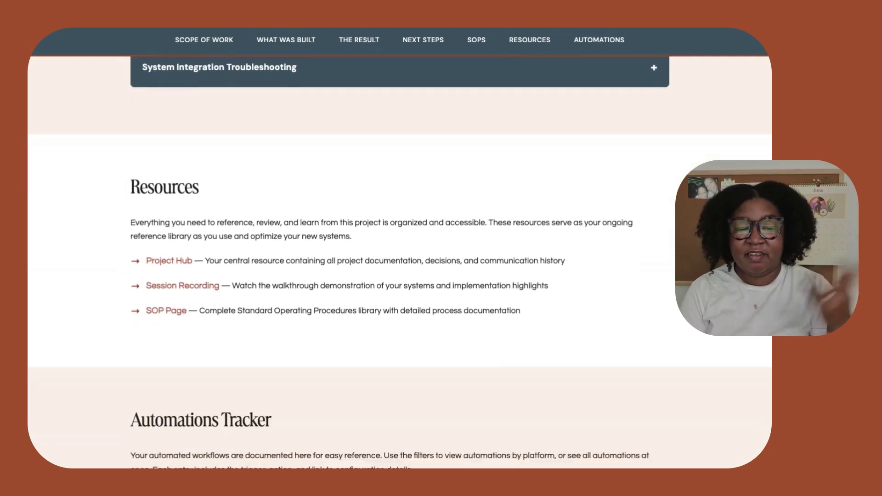
{"action": "scroll", "coordinate": [400, 262], "scroll_direction": "down", "scroll_amount": 9}
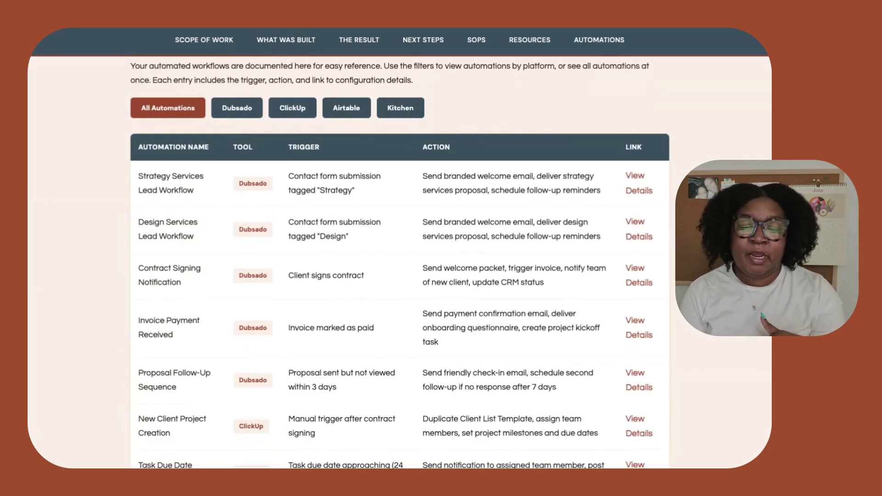
{"action": "scroll", "coordinate": [399, 262], "scroll_direction": "down", "scroll_amount": 9}
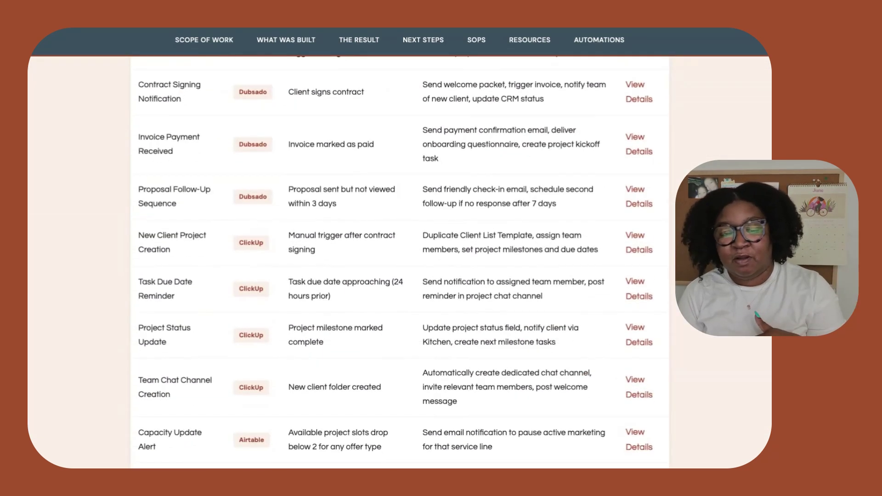
{"action": "scroll", "coordinate": [618, 366], "scroll_direction": "up", "scroll_amount": 20}
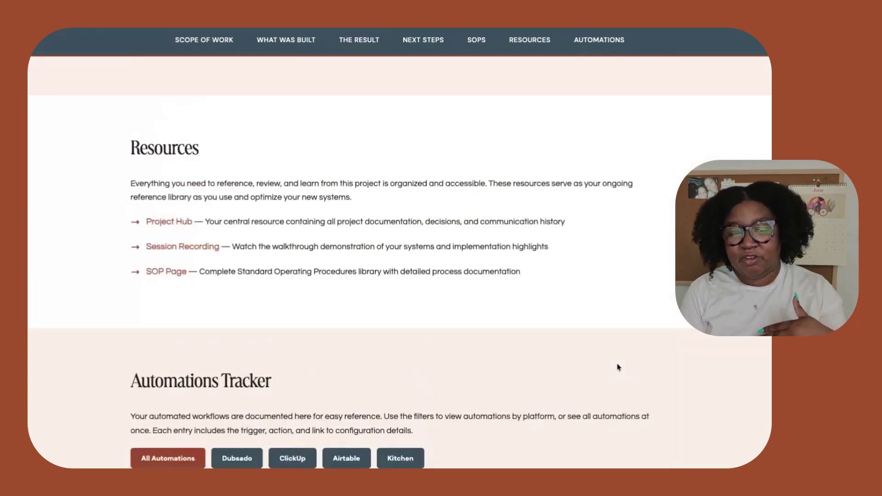
{"action": "scroll", "coordinate": [618, 366], "scroll_direction": "up", "scroll_amount": 20}
{"action": "scroll", "coordinate": [619, 367], "scroll_direction": "down", "scroll_amount": 12}
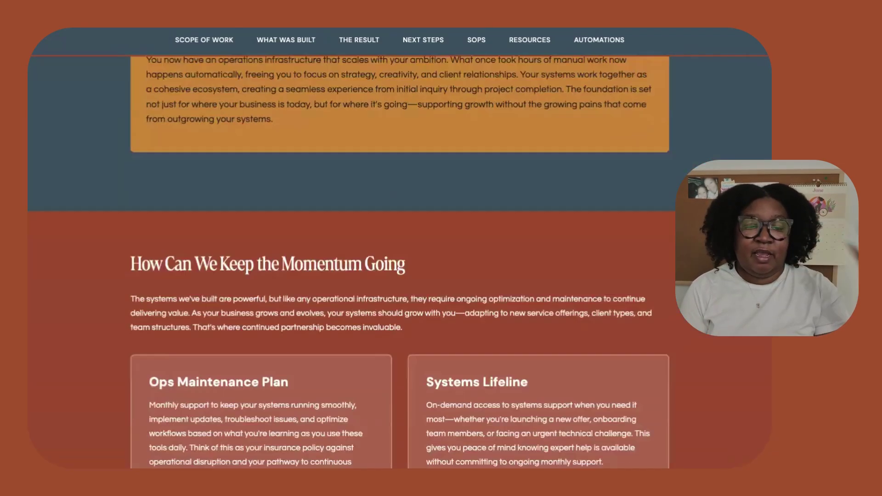